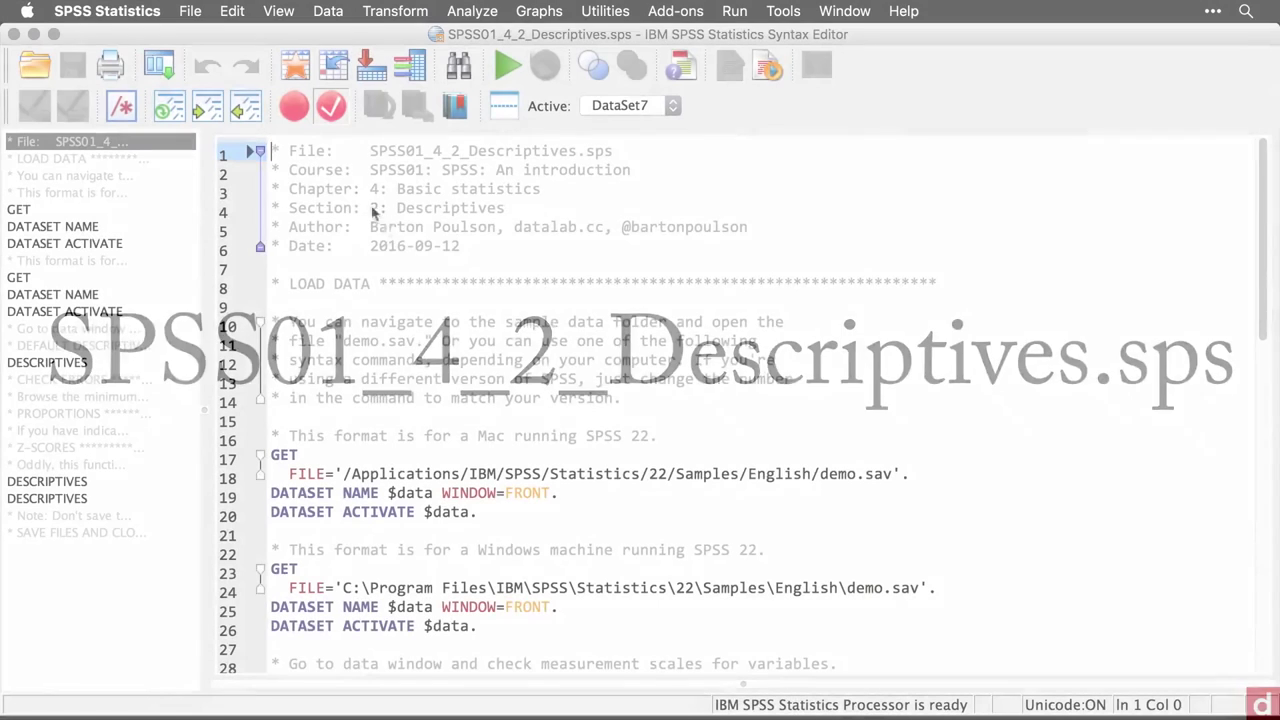
# Step: In the syntax, mark the Mac and Windows versions of the data-loading command
pyautogui.scroll(-3, 440, 268)
pyautogui.scroll(-1, 440, 268)
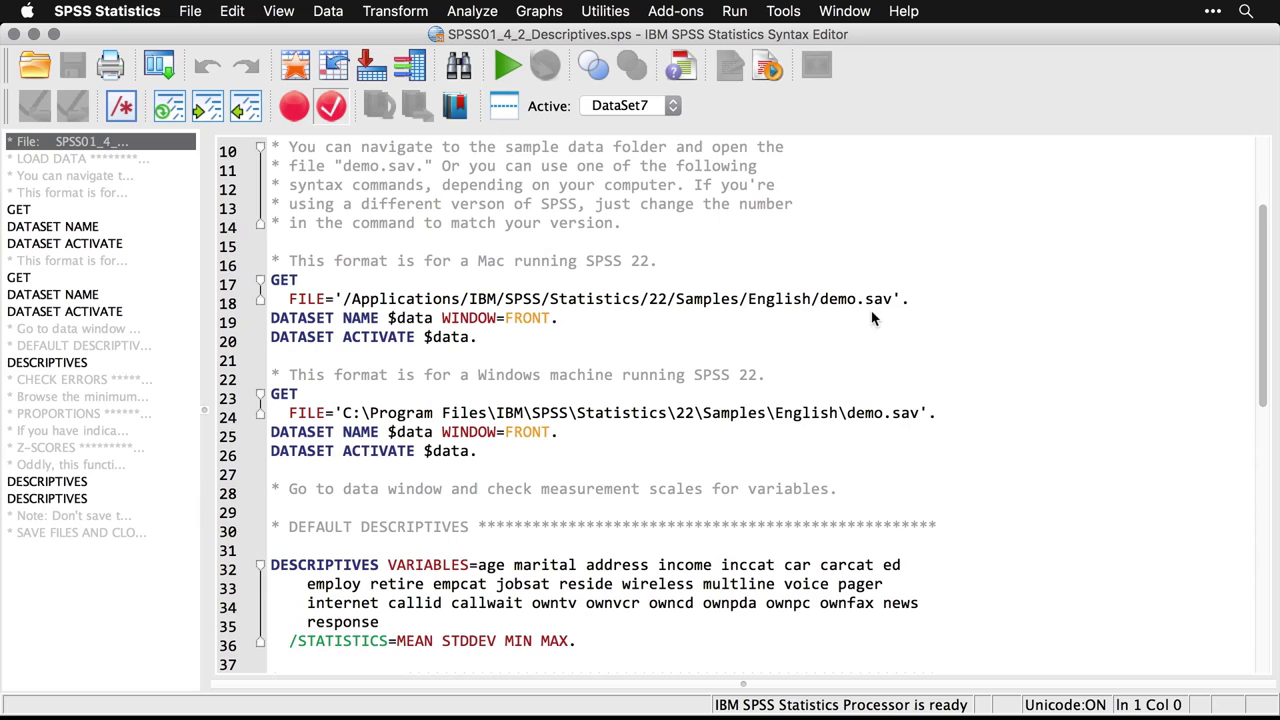
pyautogui.click(757, 302)
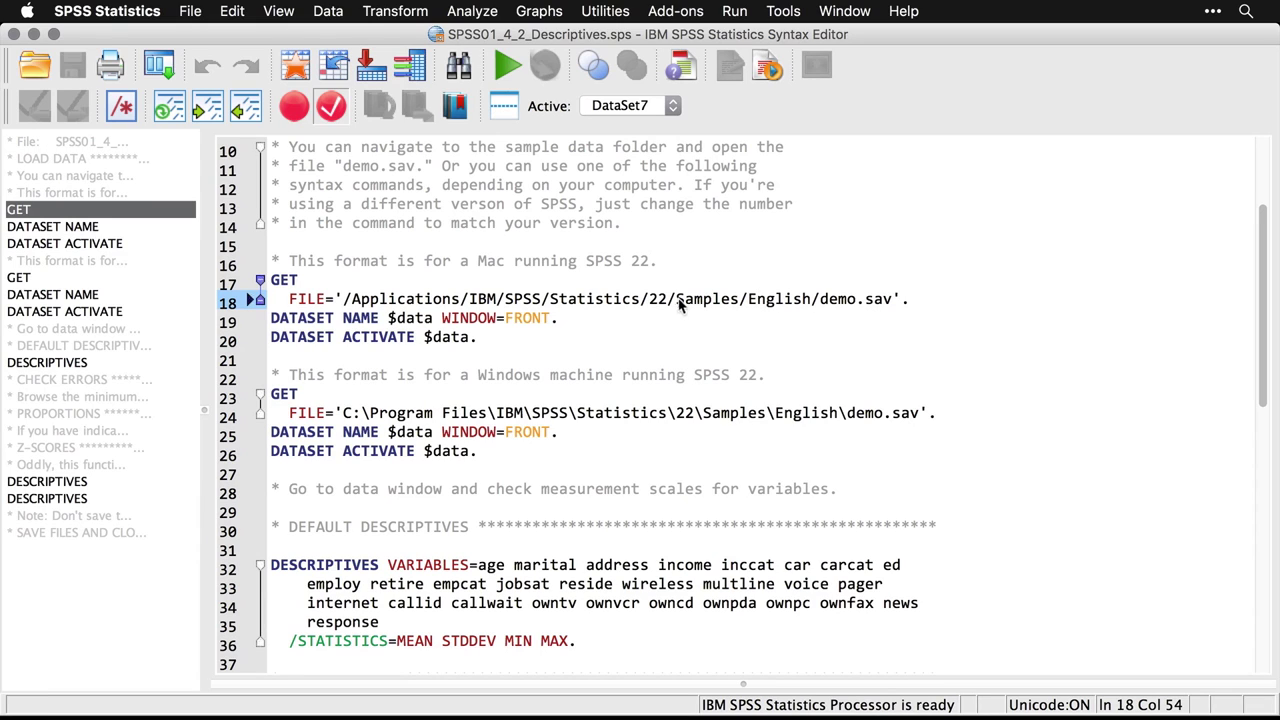
pyautogui.click(675, 414)
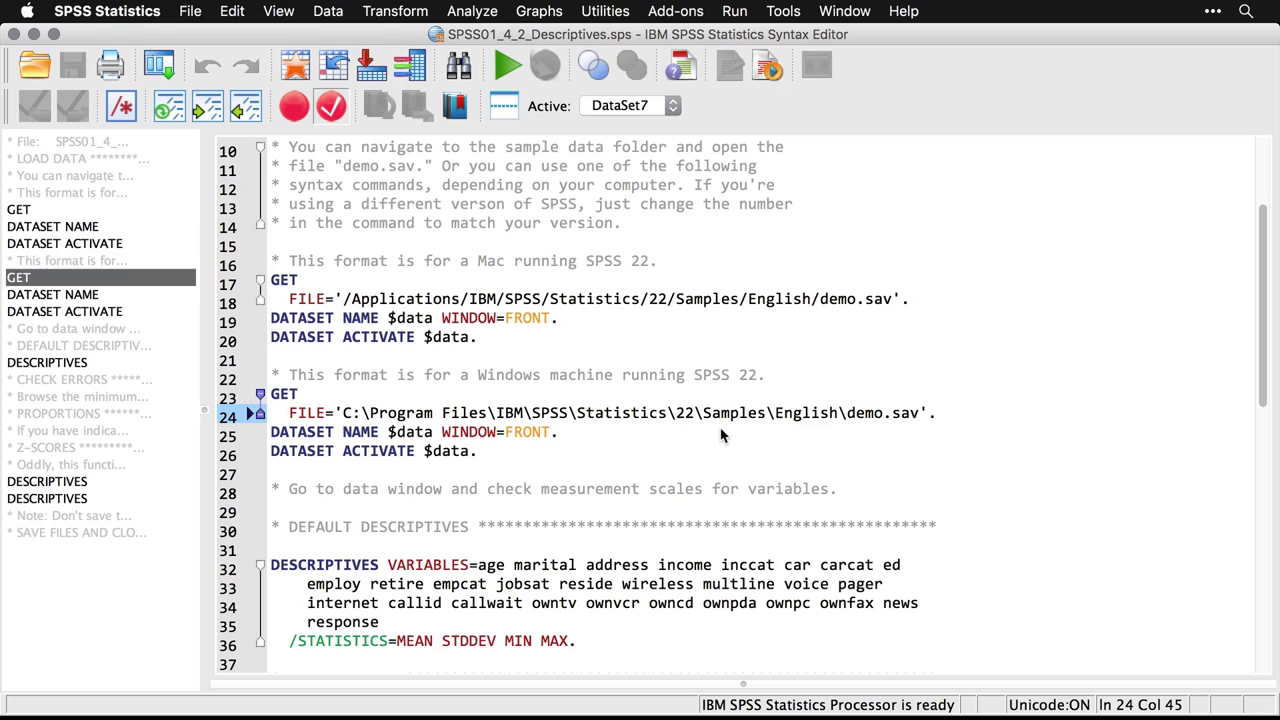
pyautogui.scroll(-8, 721, 435)
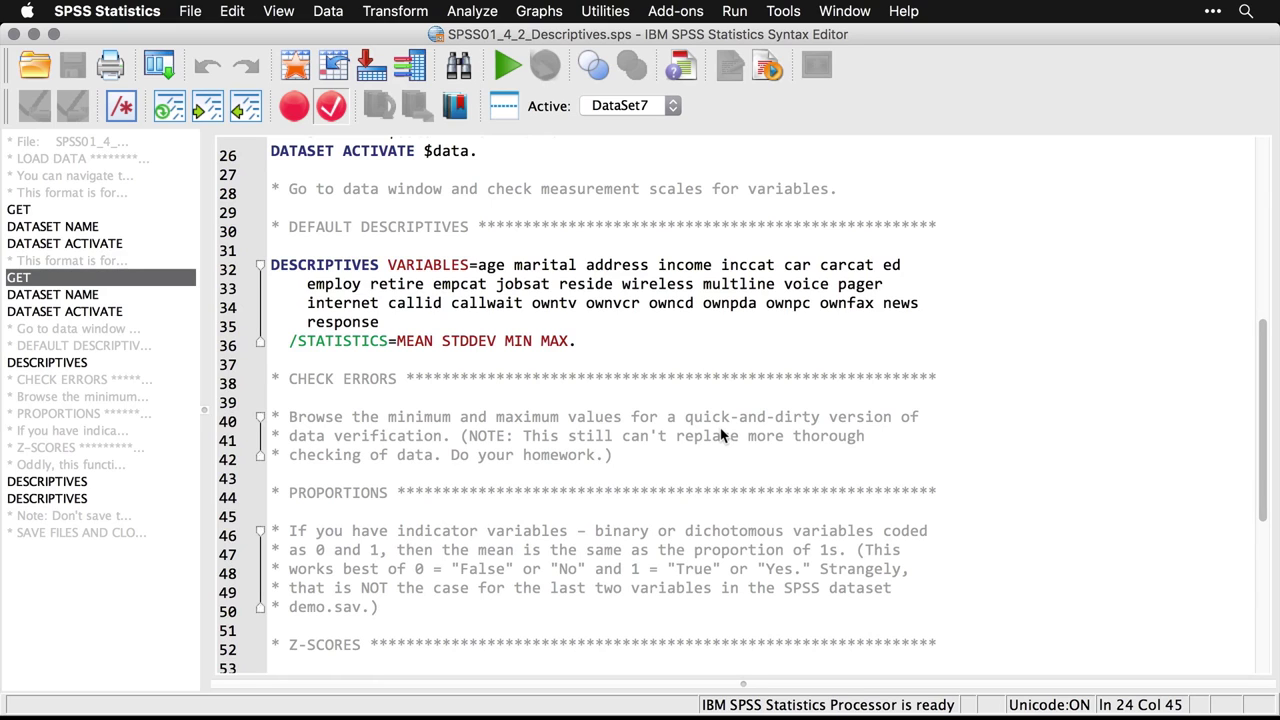
# Step: Open Descriptives and move every dataset variable into the Variable(s) list
pyautogui.click(478, 11)
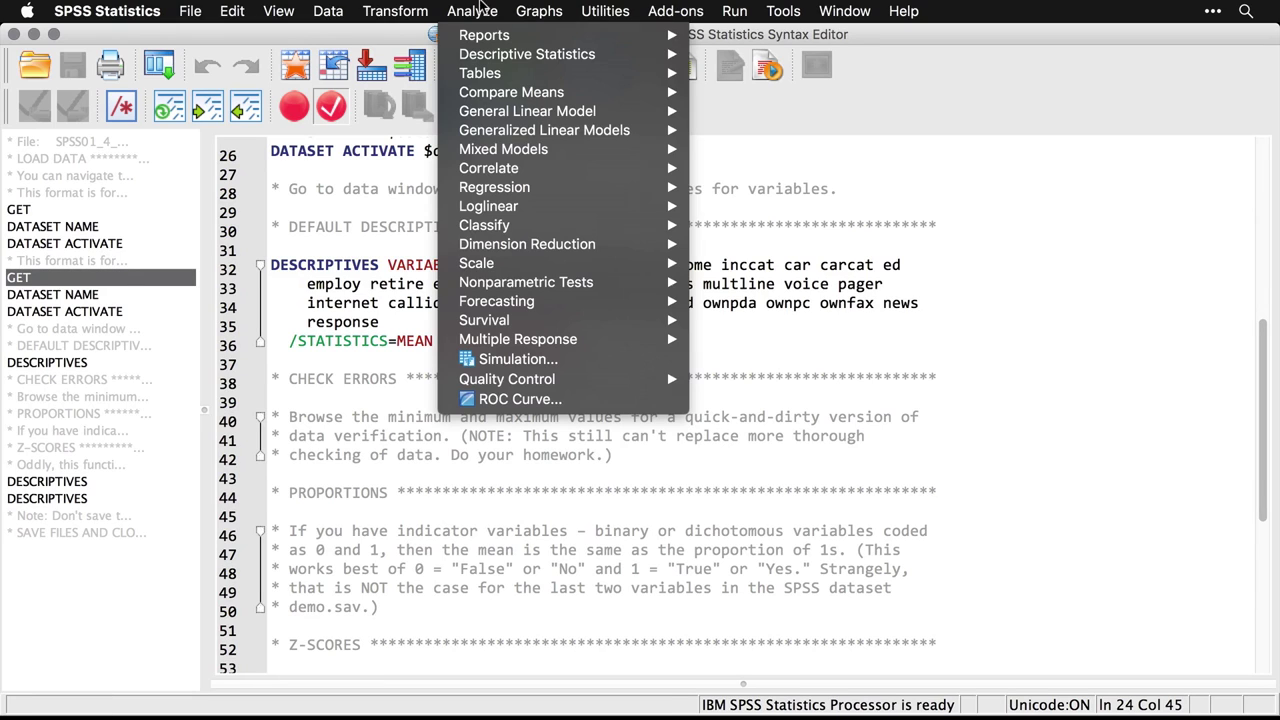
pyautogui.moveTo(490, 52)
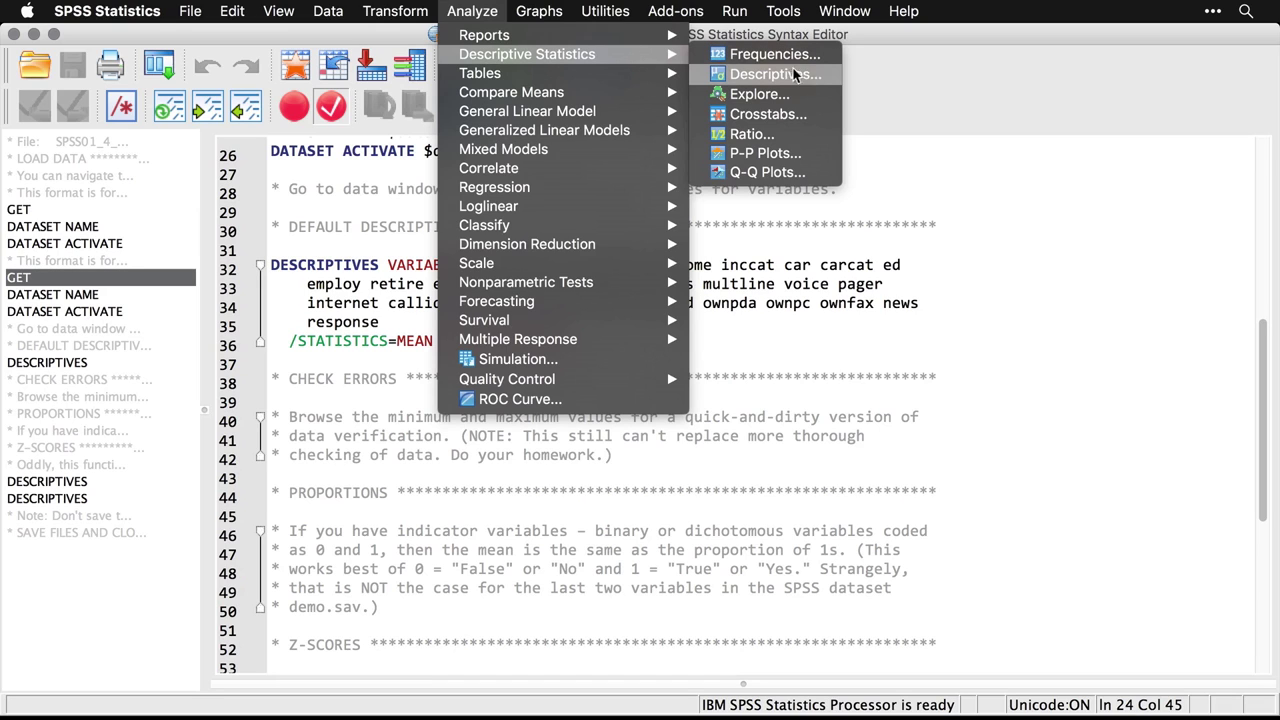
pyautogui.click(821, 80)
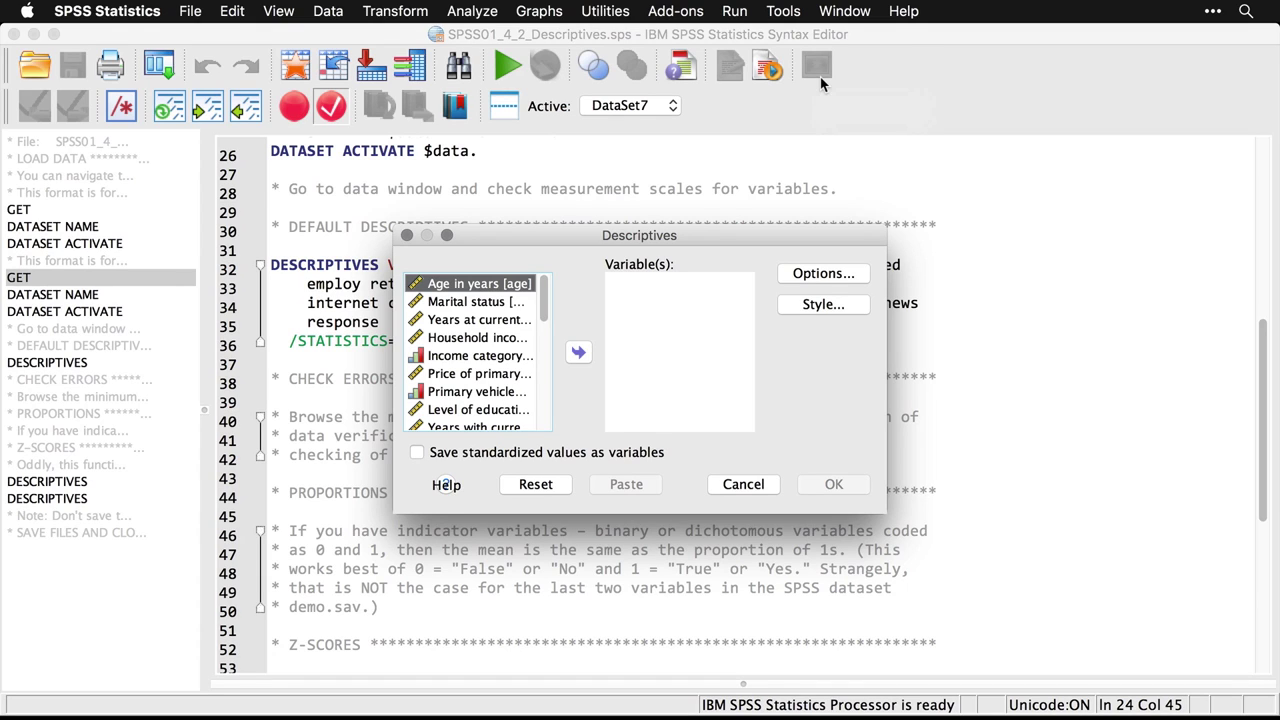
pyautogui.click(545, 425)
pyautogui.click(545, 425)
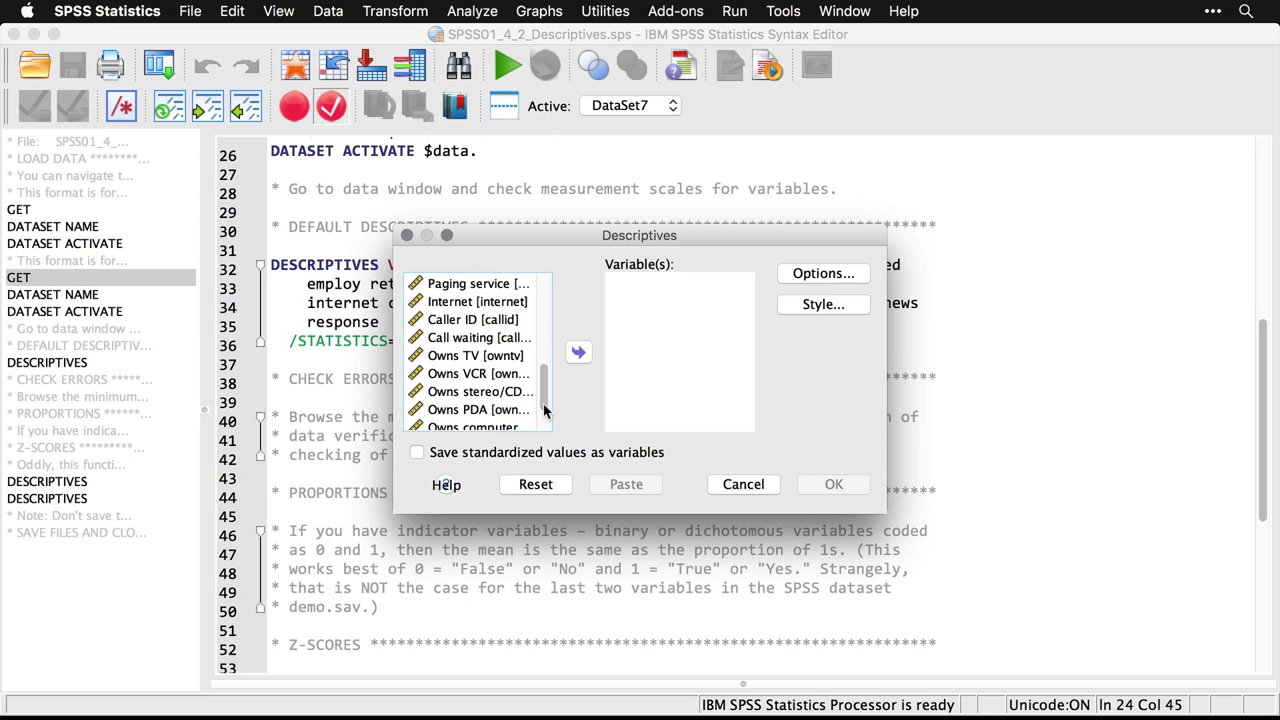
pyautogui.click(545, 427)
pyautogui.click(481, 402)
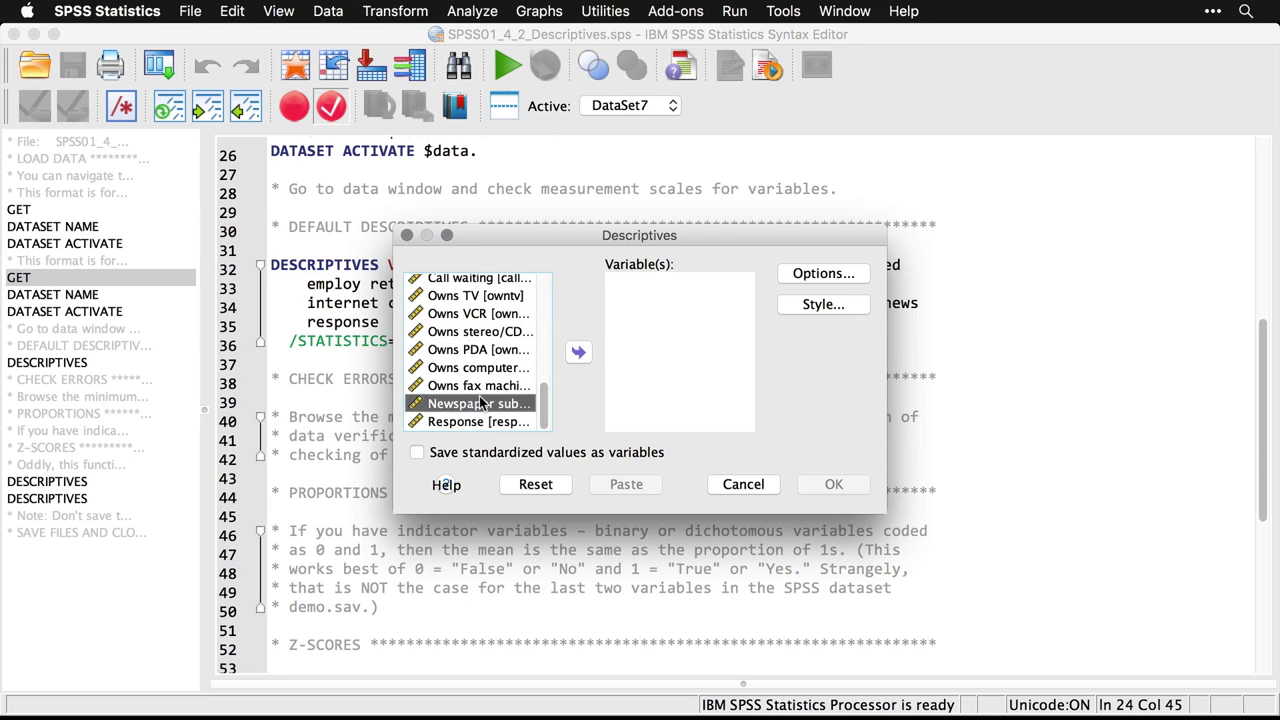
pyautogui.press('super+a')
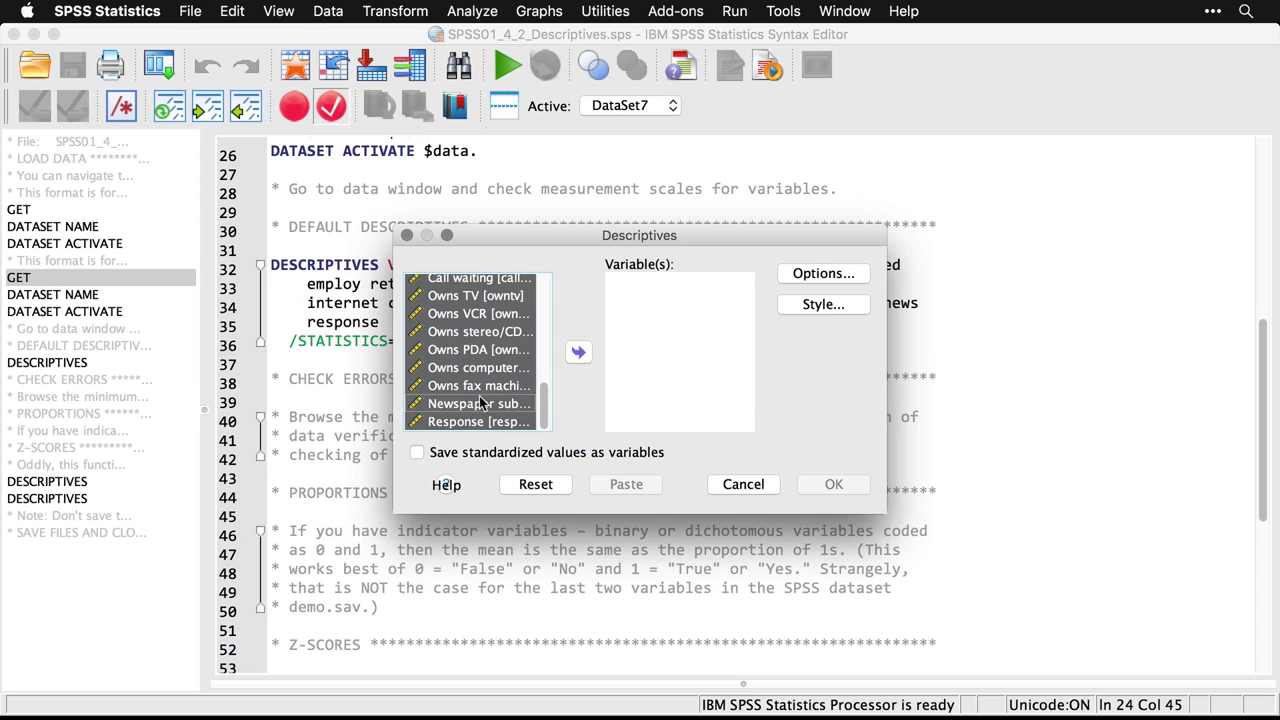
pyautogui.click(580, 353)
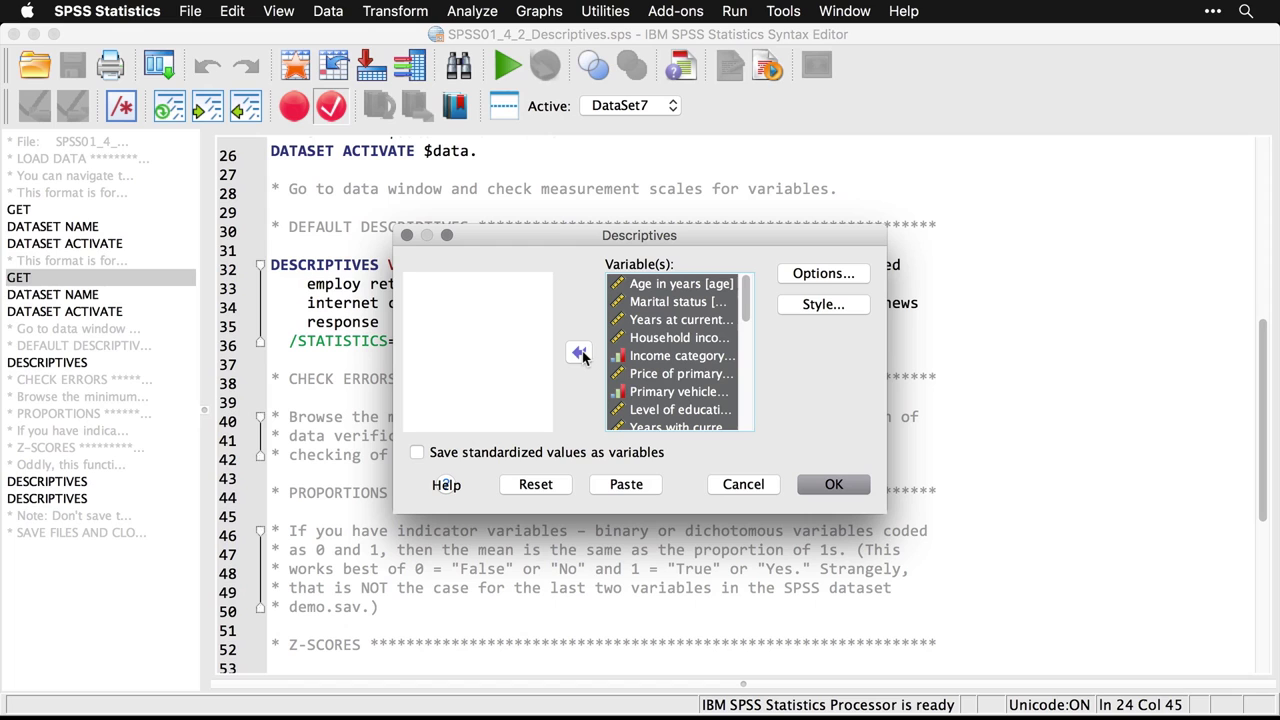
# Step: Run Descriptives on all variables, review the Descriptive Statistics table, then return to the syntax file
pyautogui.click(841, 491)
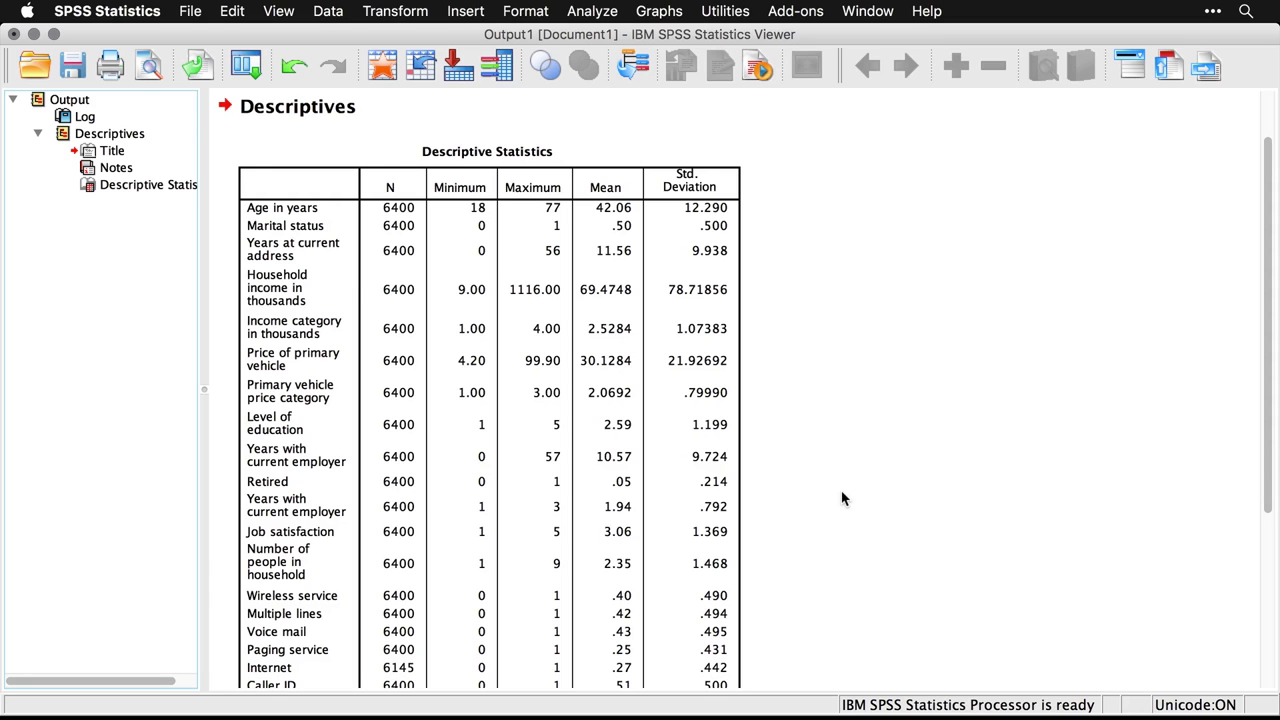
pyautogui.scroll(-5, 842, 498)
pyautogui.scroll(3, 842, 498)
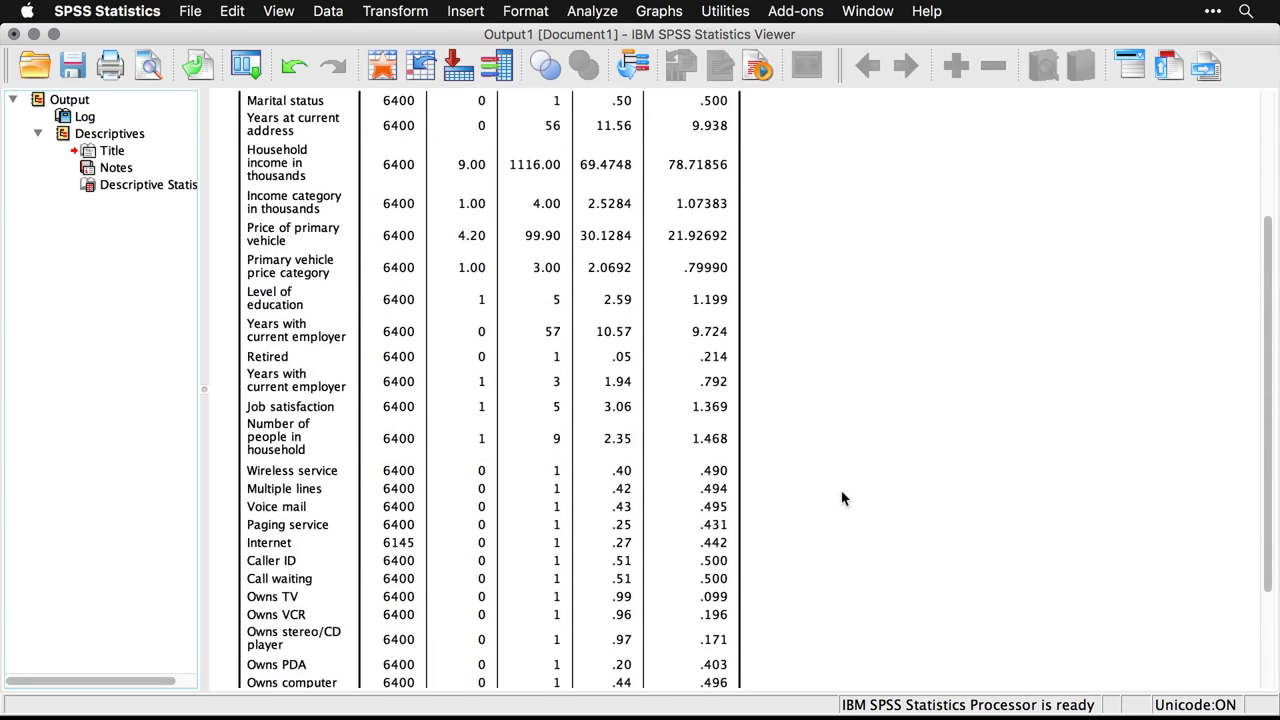
pyautogui.scroll(2, 842, 498)
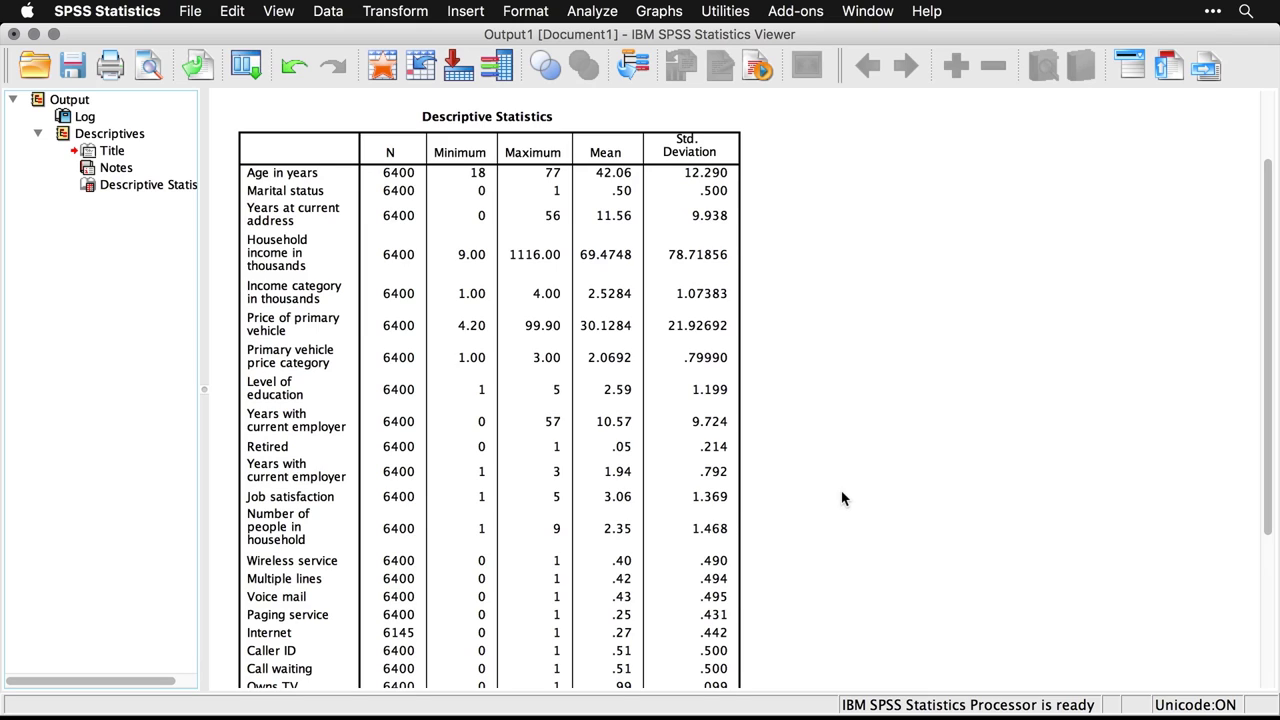
pyautogui.click(688, 589)
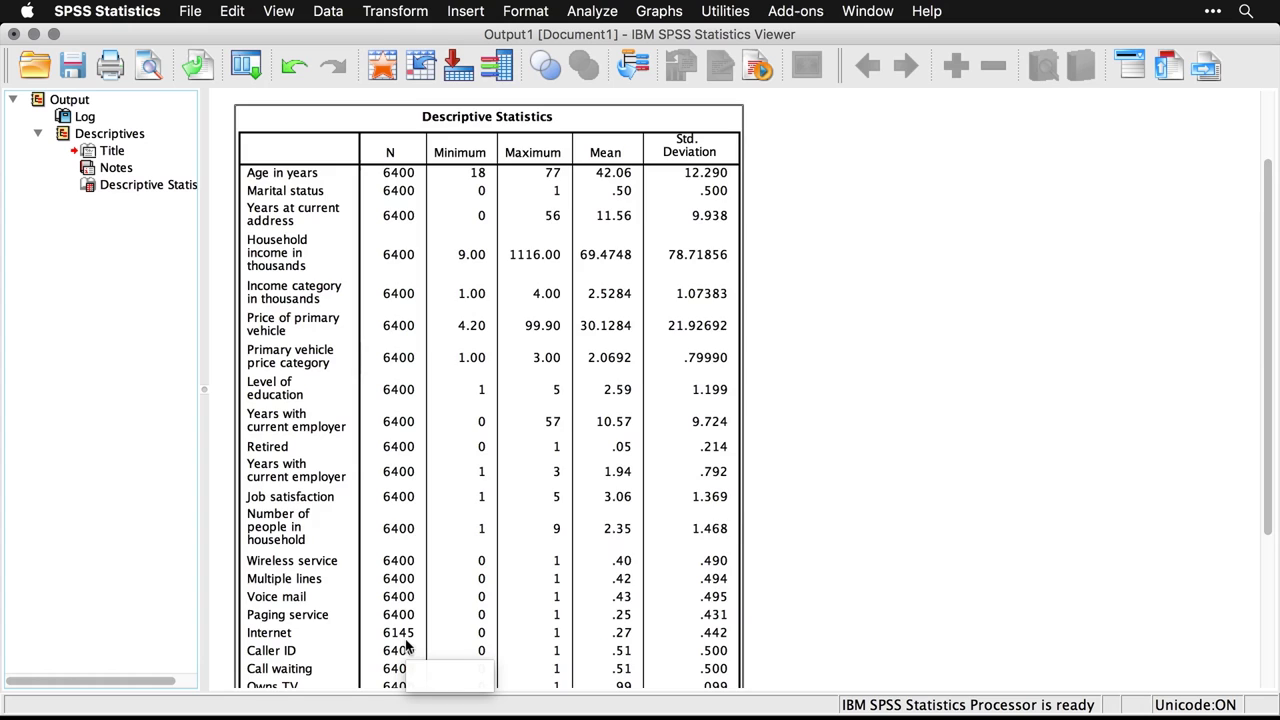
pyautogui.scroll(-2, 407, 645)
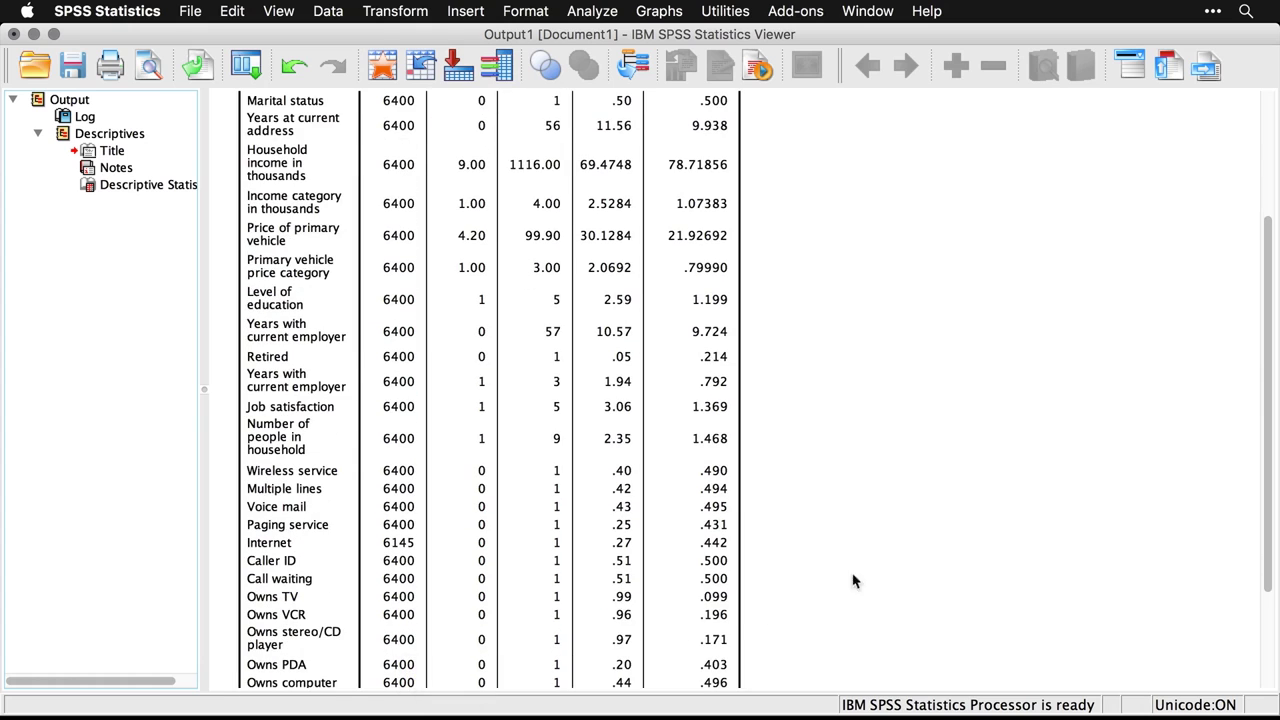
pyautogui.scroll(4, 880, 543)
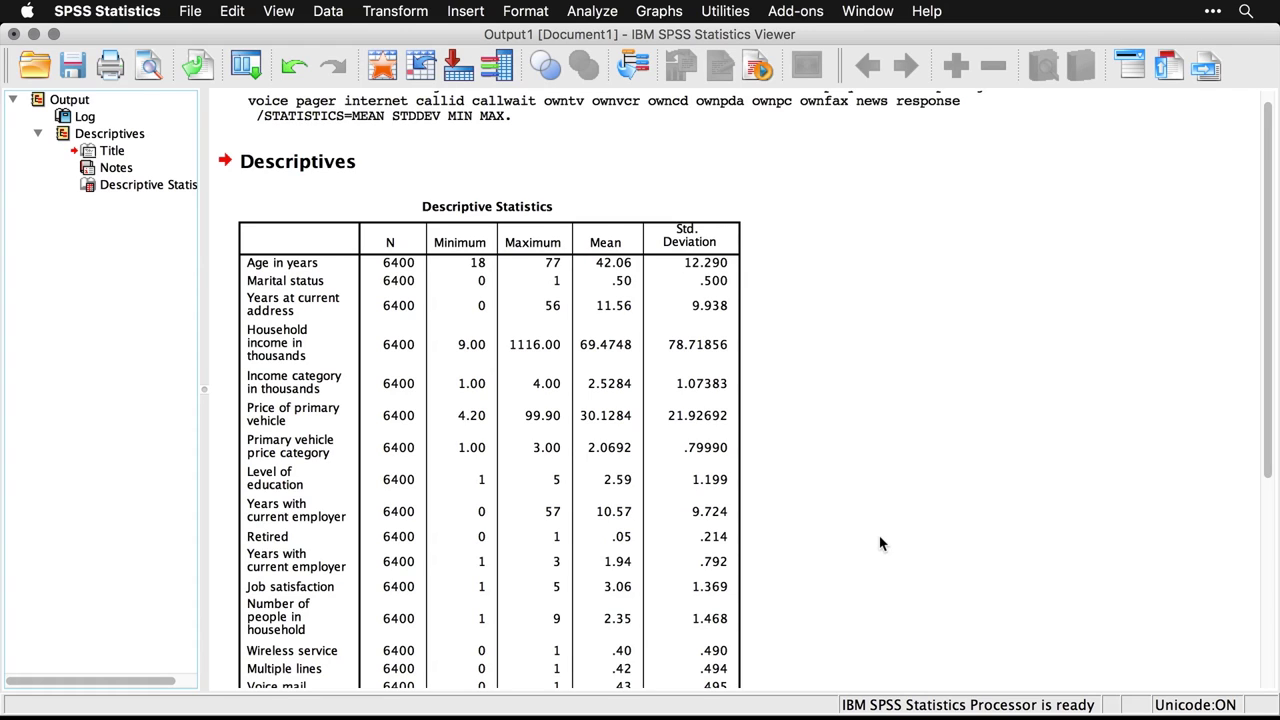
pyautogui.scroll(-10, 880, 543)
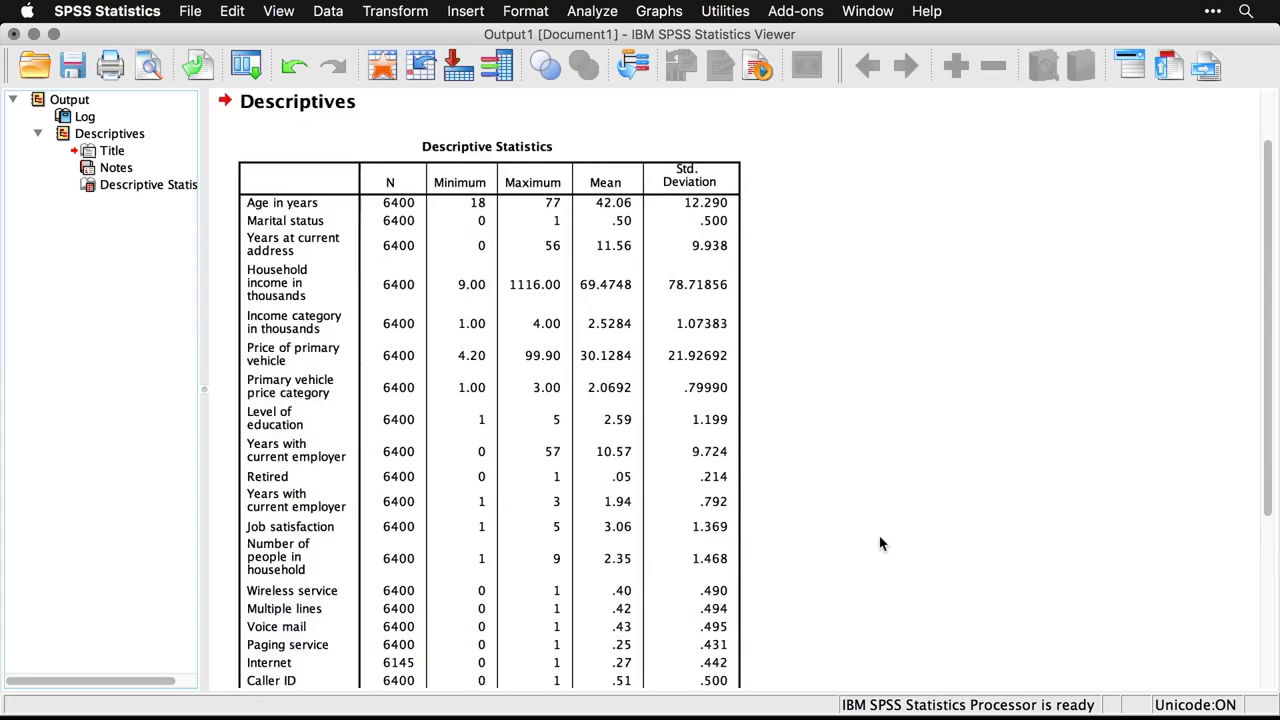
pyautogui.scroll(10, 880, 543)
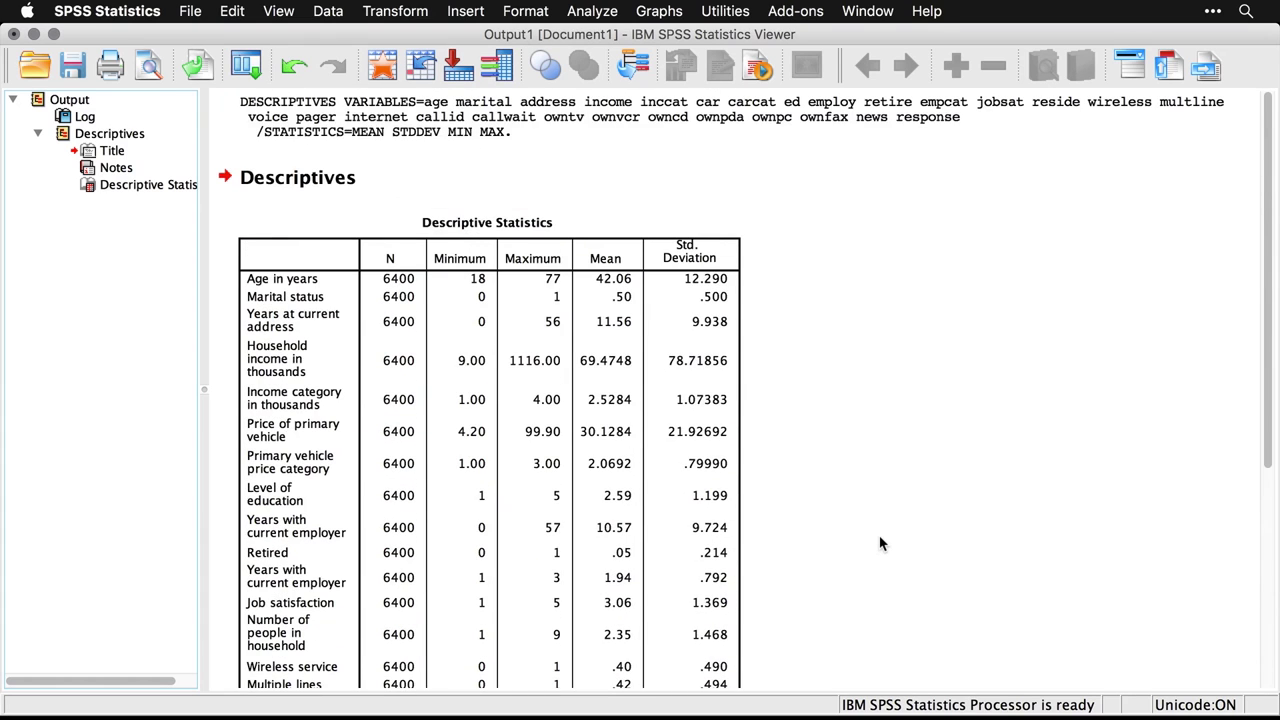
pyautogui.scroll(-6, 880, 543)
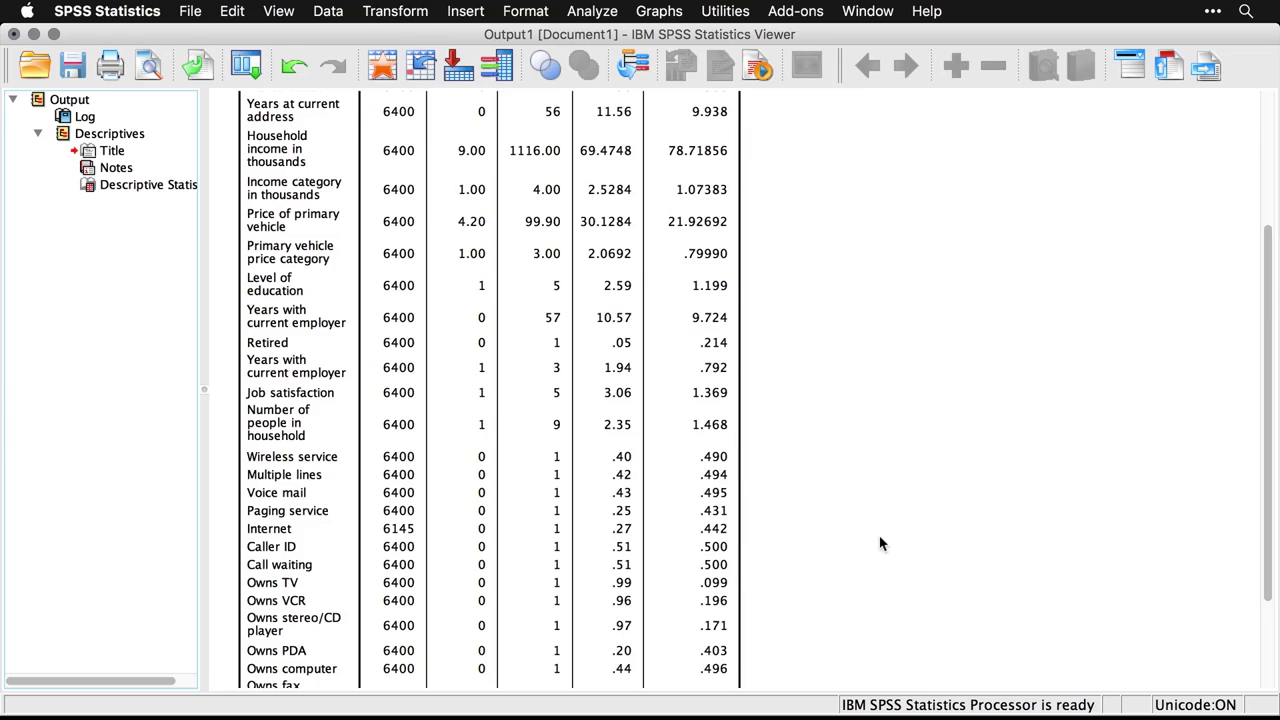
pyautogui.press('super+grave')
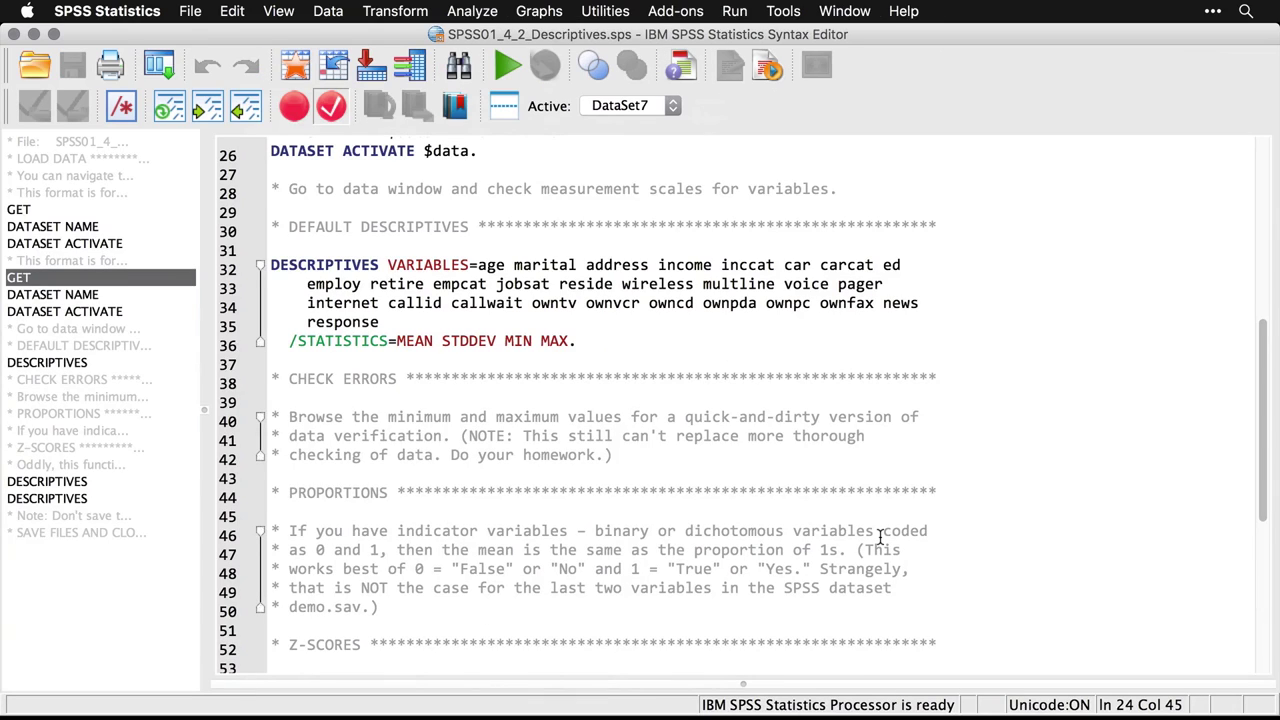
# Step: Highlight the PROPORTIONS comment about indicator variables, lines 46–50, in the syntax
pyautogui.scroll(-1, 880, 537)
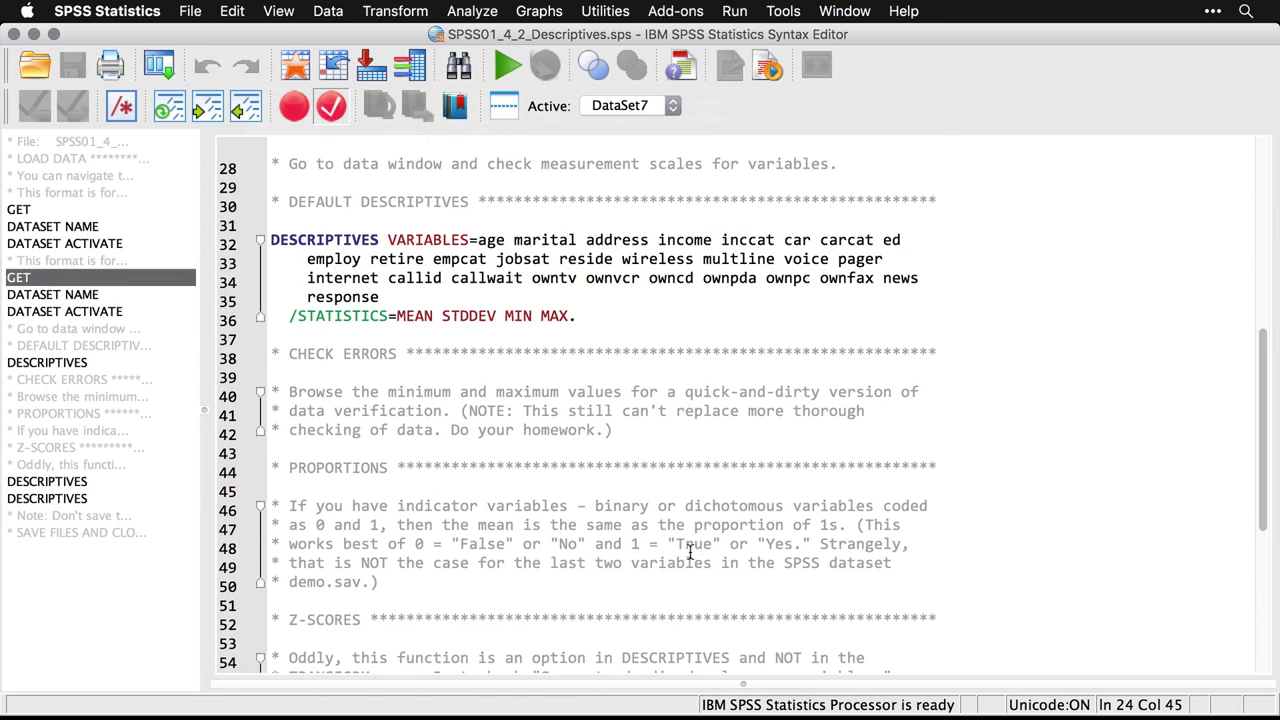
pyautogui.click(398, 588)
pyautogui.moveTo(378, 584); pyautogui.dragTo(268, 506)
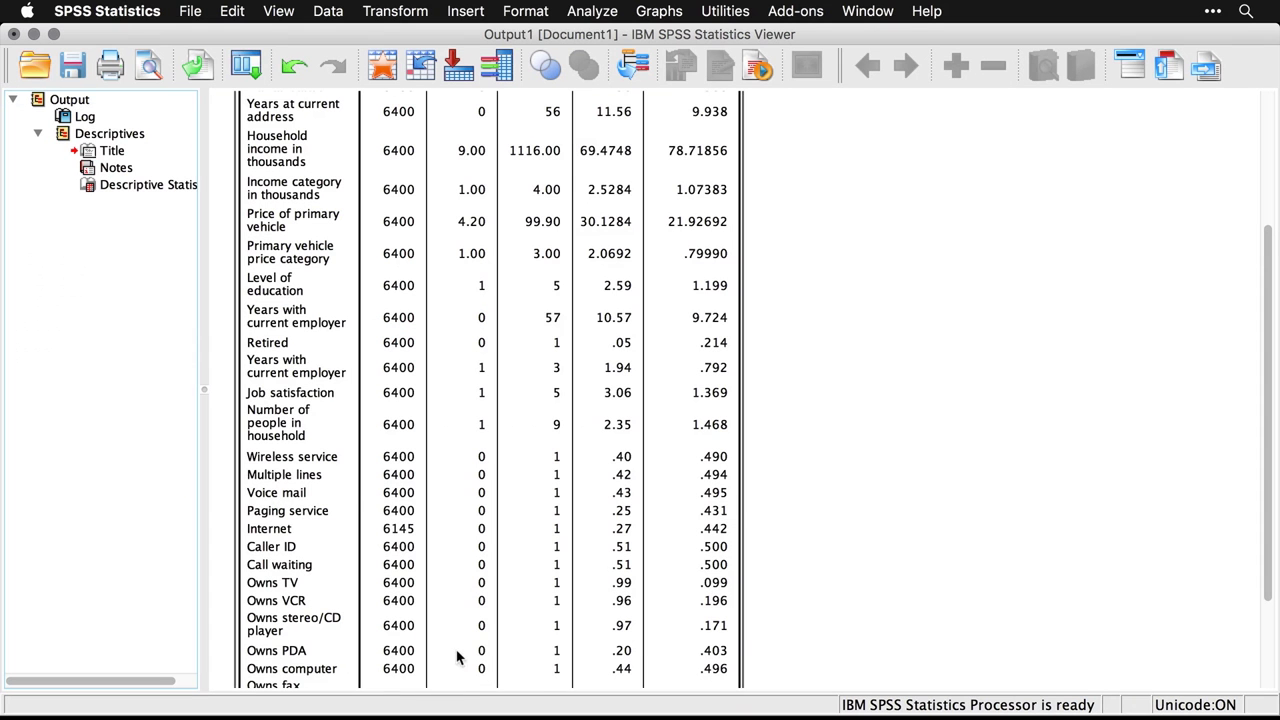
# Step: Scroll to the last rows of the descriptives table, deselect it, and switch to demo.sav
pyautogui.scroll(-3, 329, 488)
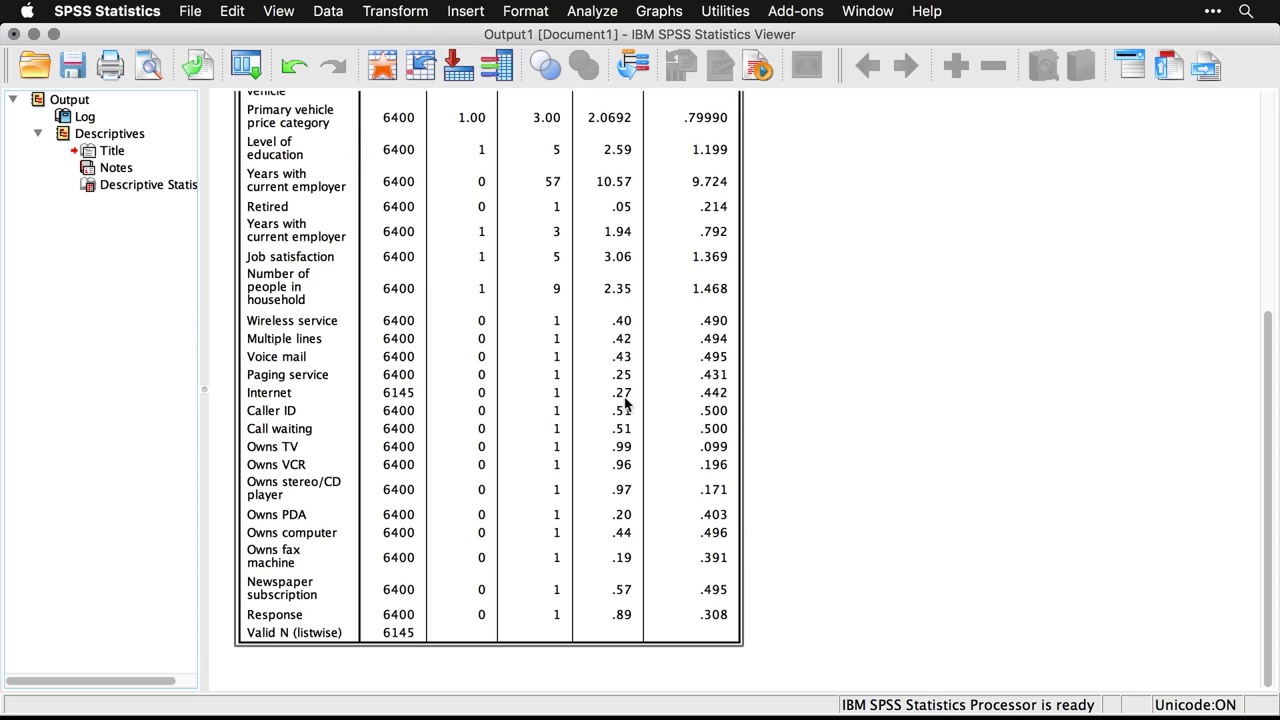
pyautogui.click(860, 520)
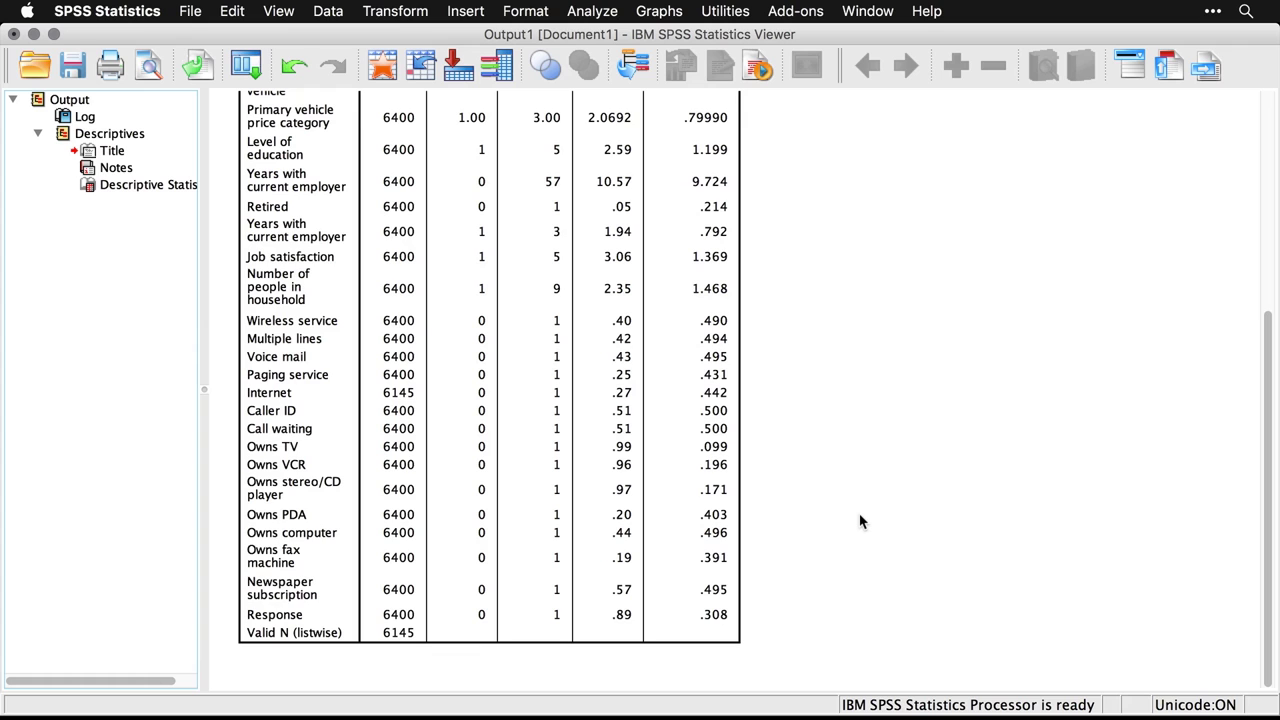
pyautogui.press('super+grave')
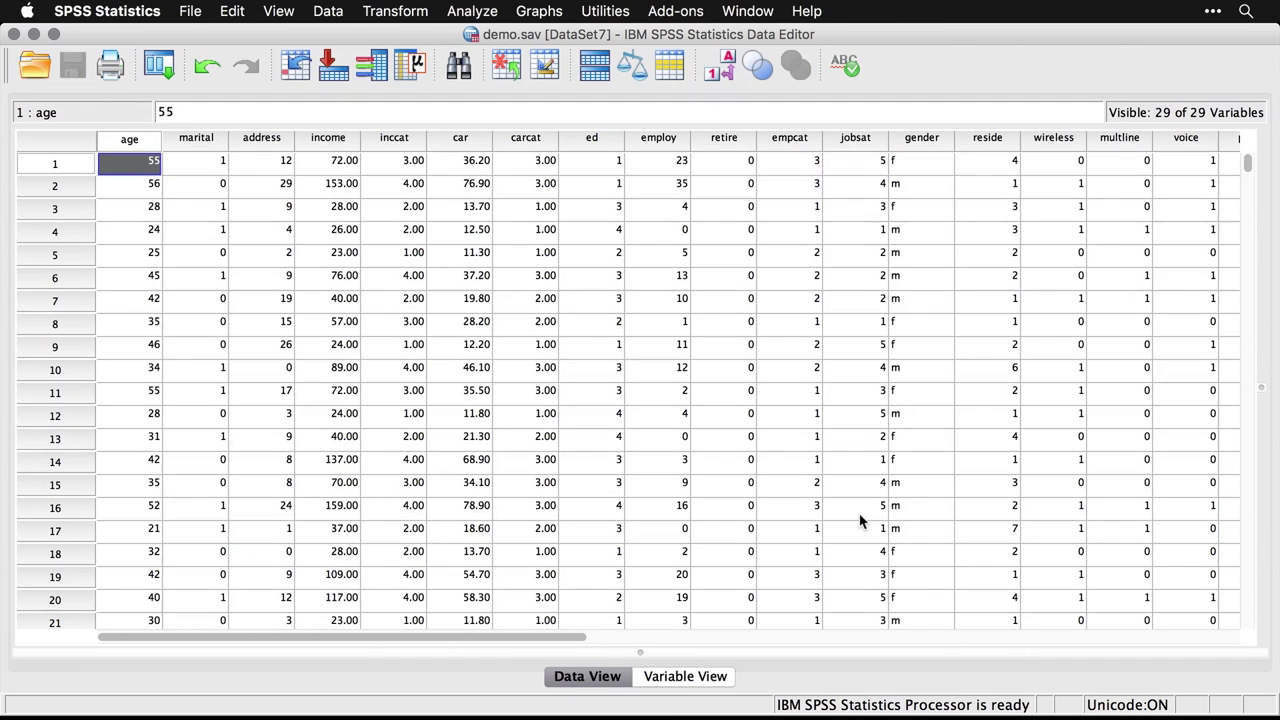
# Step: In the syntax, clear the lines 46–50 selection and scroll to Z-SCORES. Then open Analyze > Descriptive Statistics
pyautogui.press('super+grave')
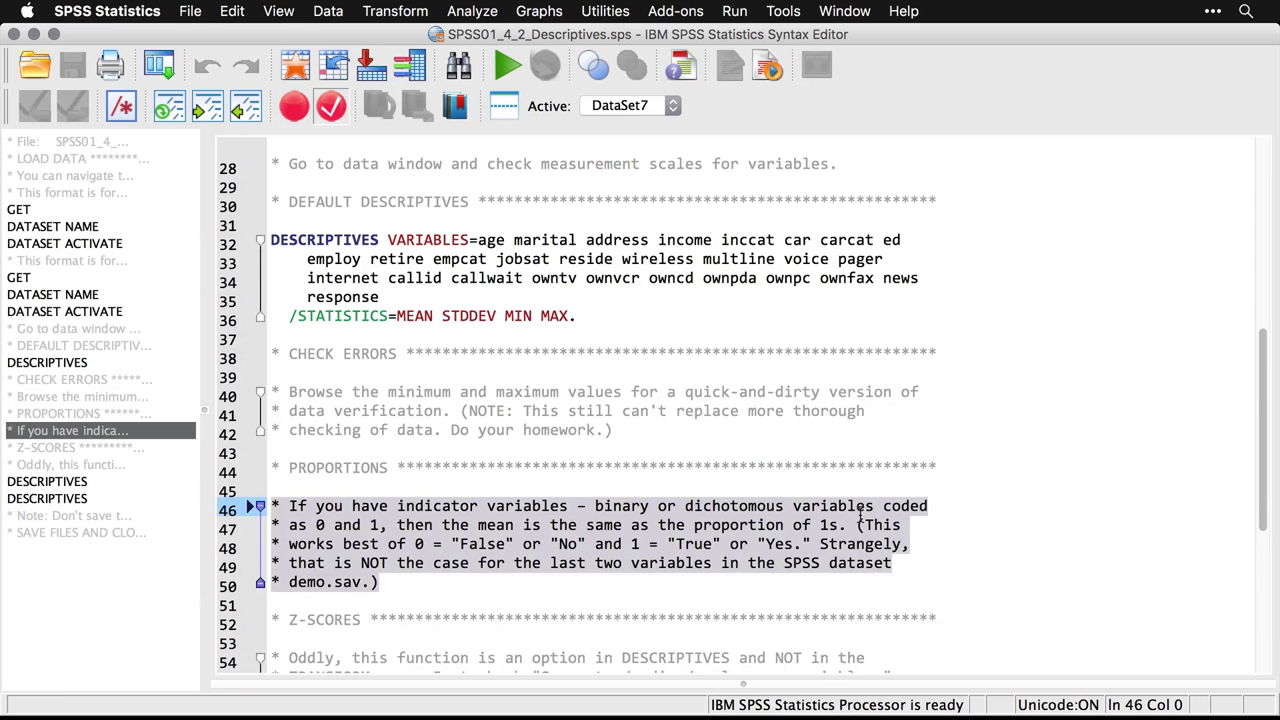
pyautogui.scroll(-4, 860, 516)
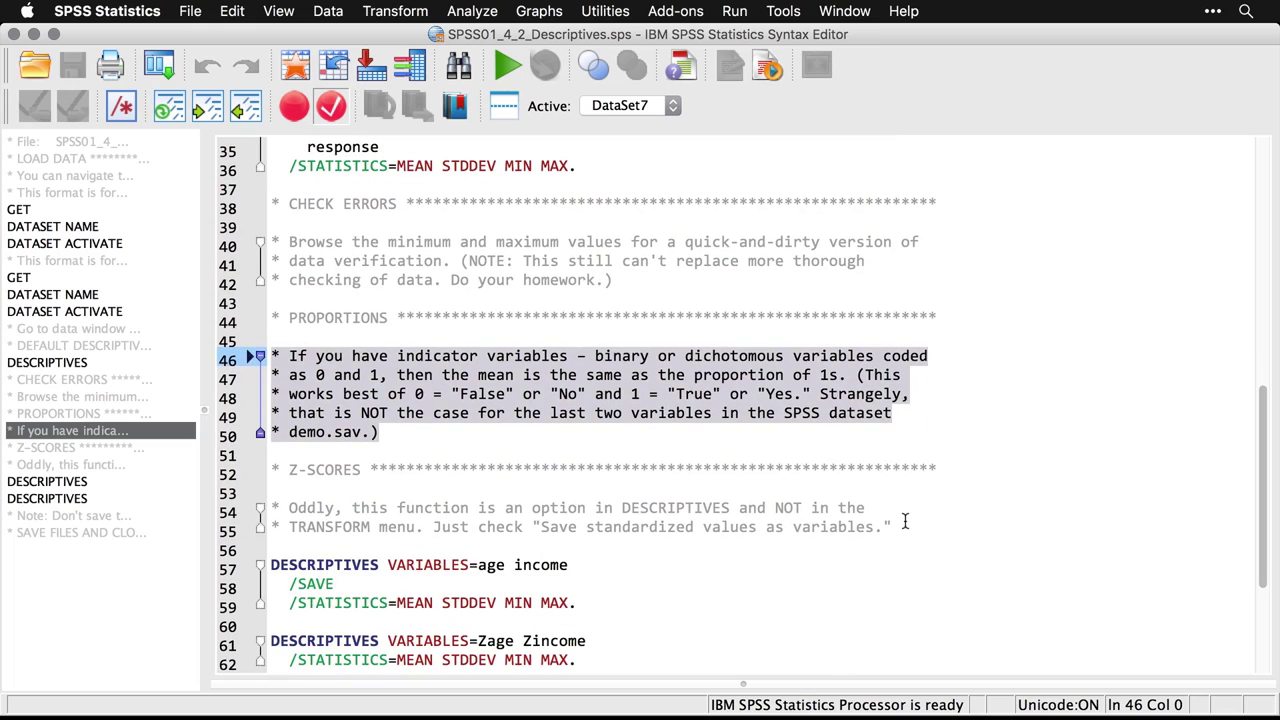
pyautogui.click(904, 521)
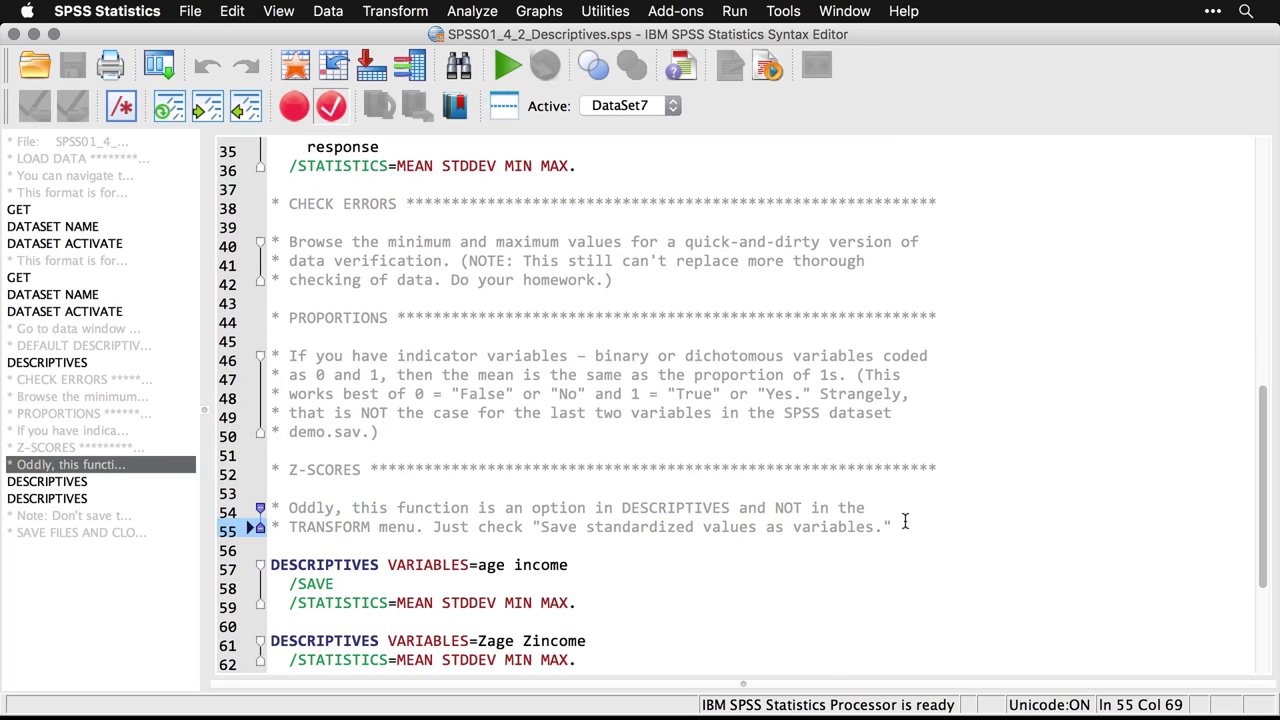
pyautogui.scroll(-3, 904, 521)
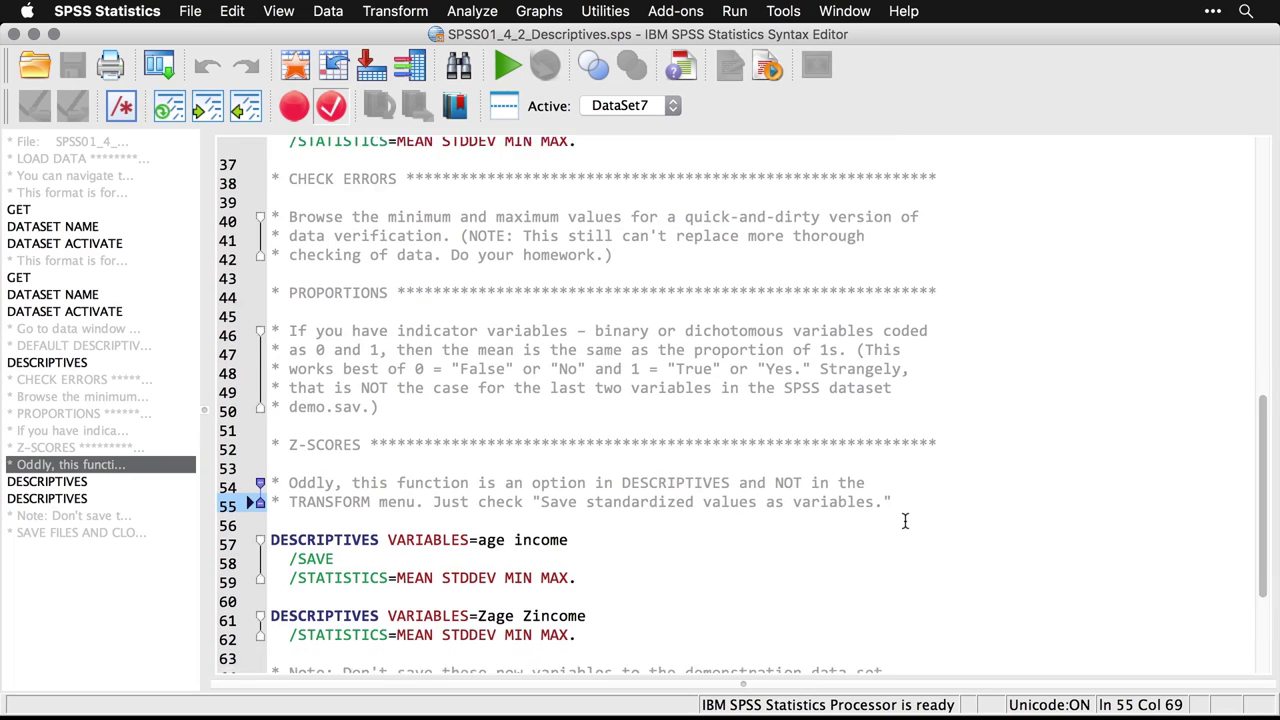
pyautogui.scroll(-1, 904, 521)
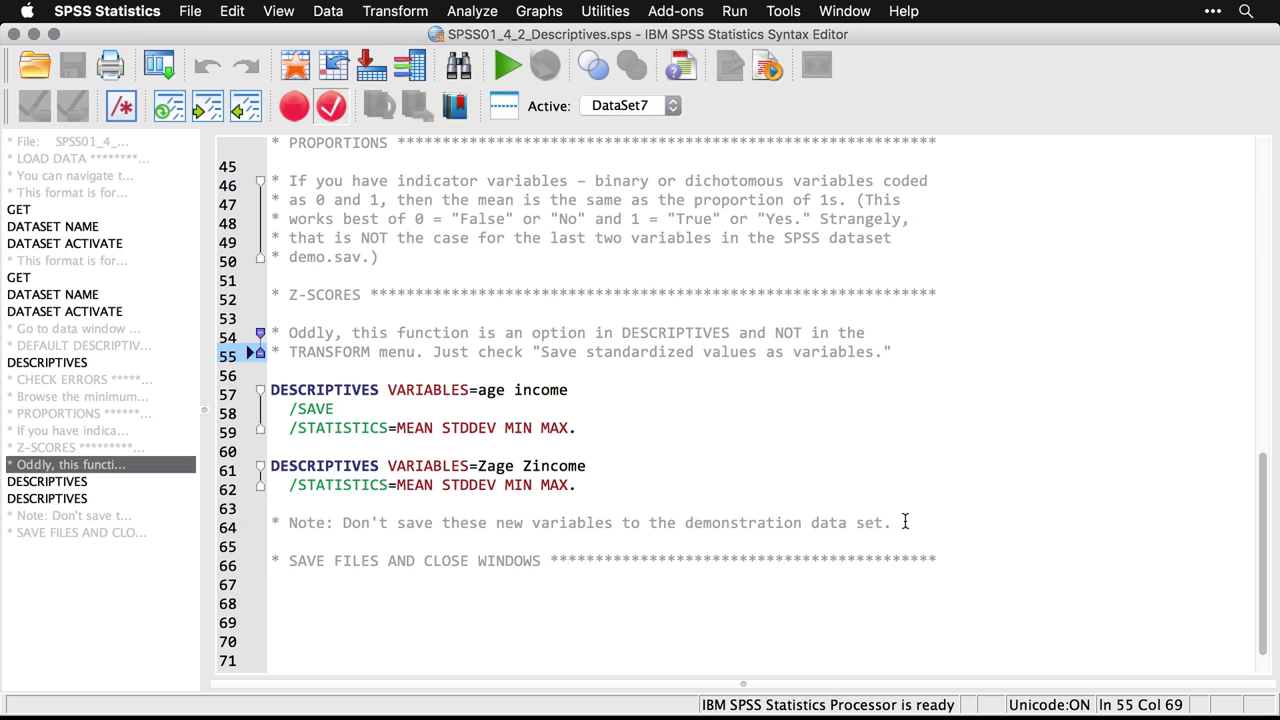
pyautogui.click(413, 8)
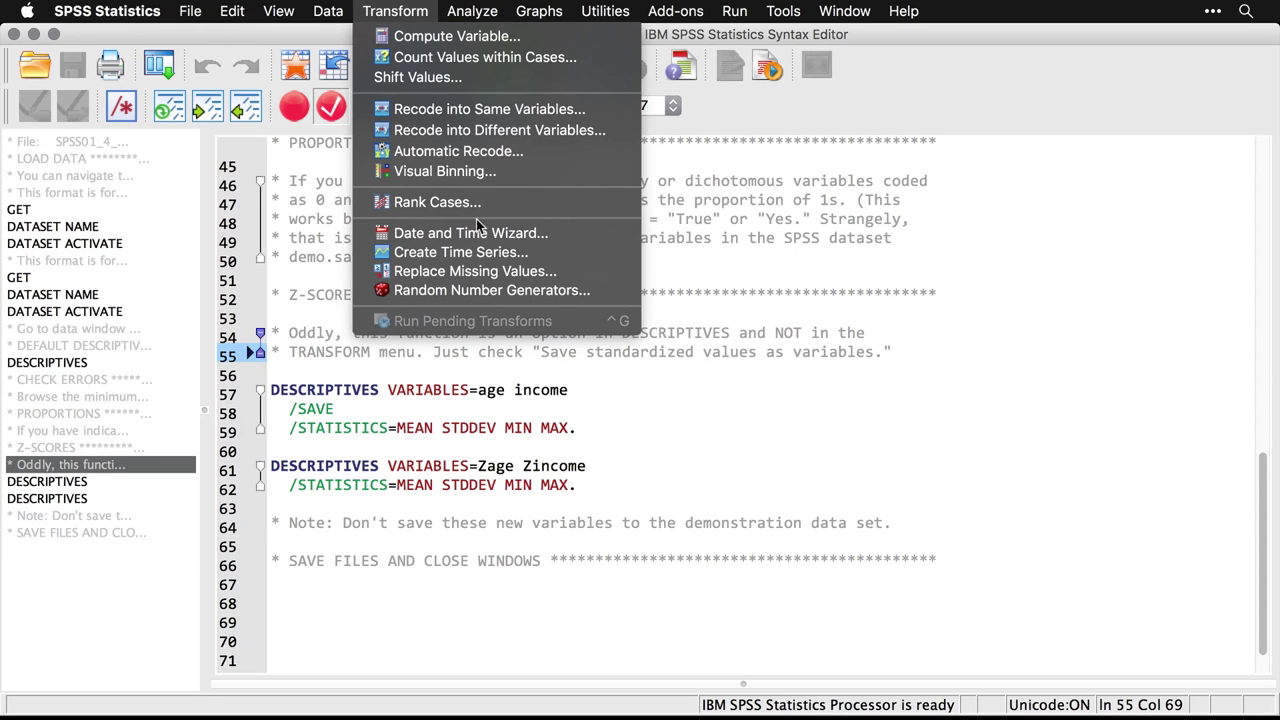
pyautogui.moveTo(477, 12)
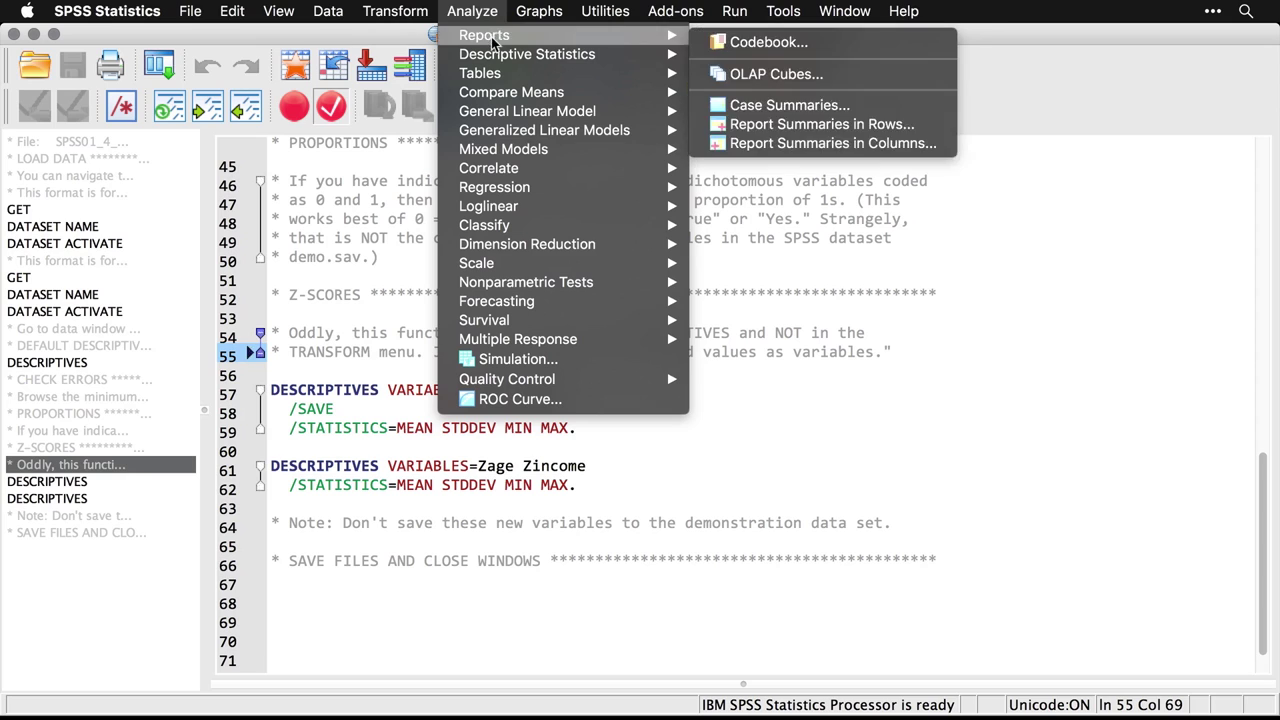
pyautogui.moveTo(495, 52)
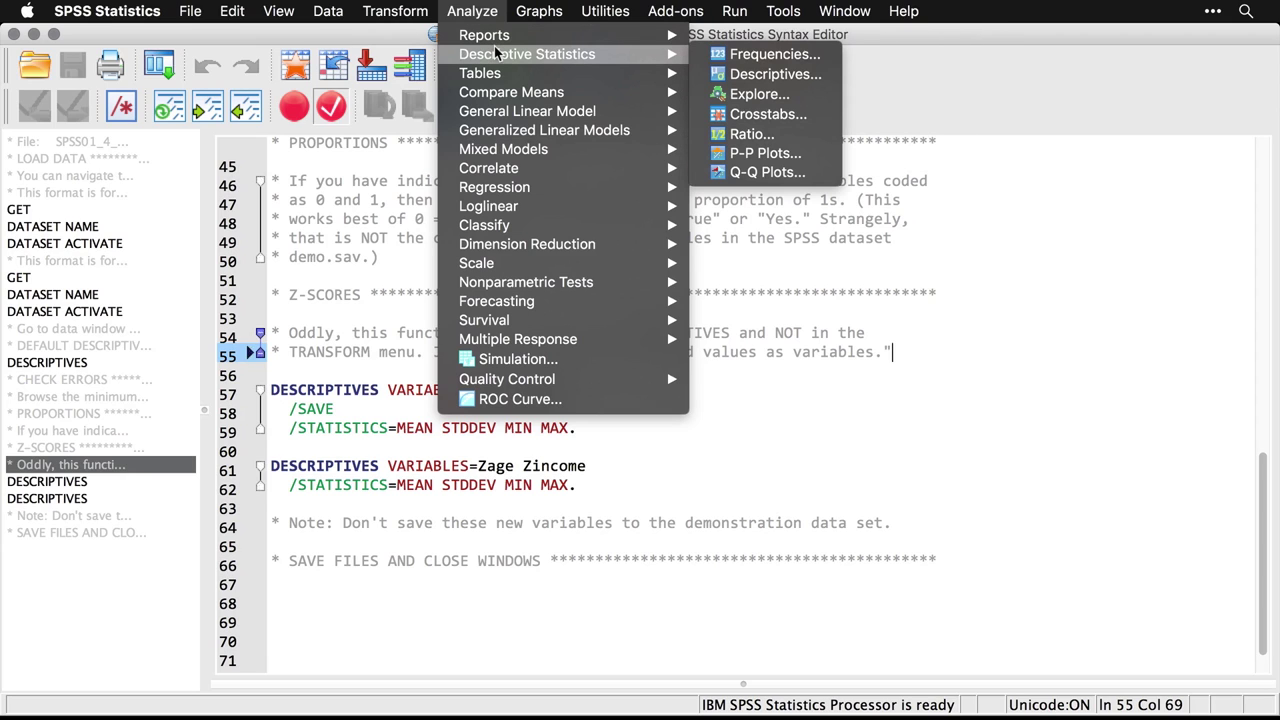
# Step: Run Descriptives on Age in years and Household income, saving standardized values as variables
pyautogui.click(774, 75)
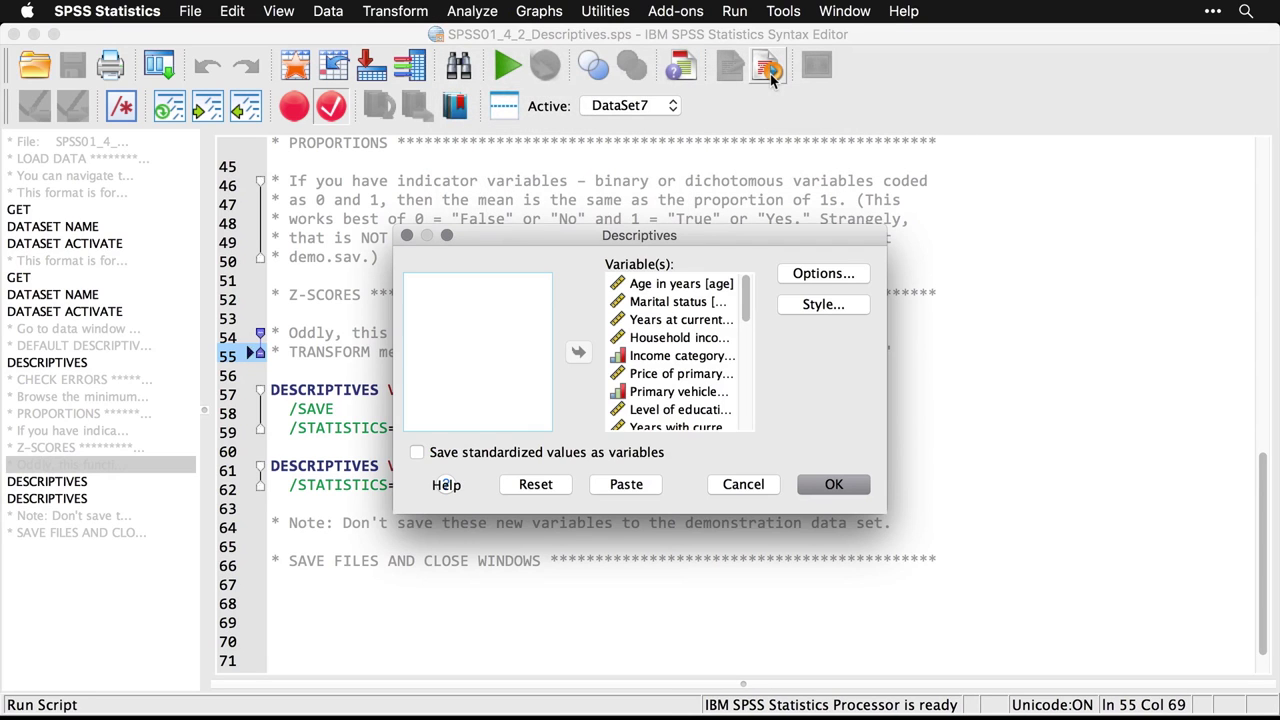
pyautogui.click(550, 486)
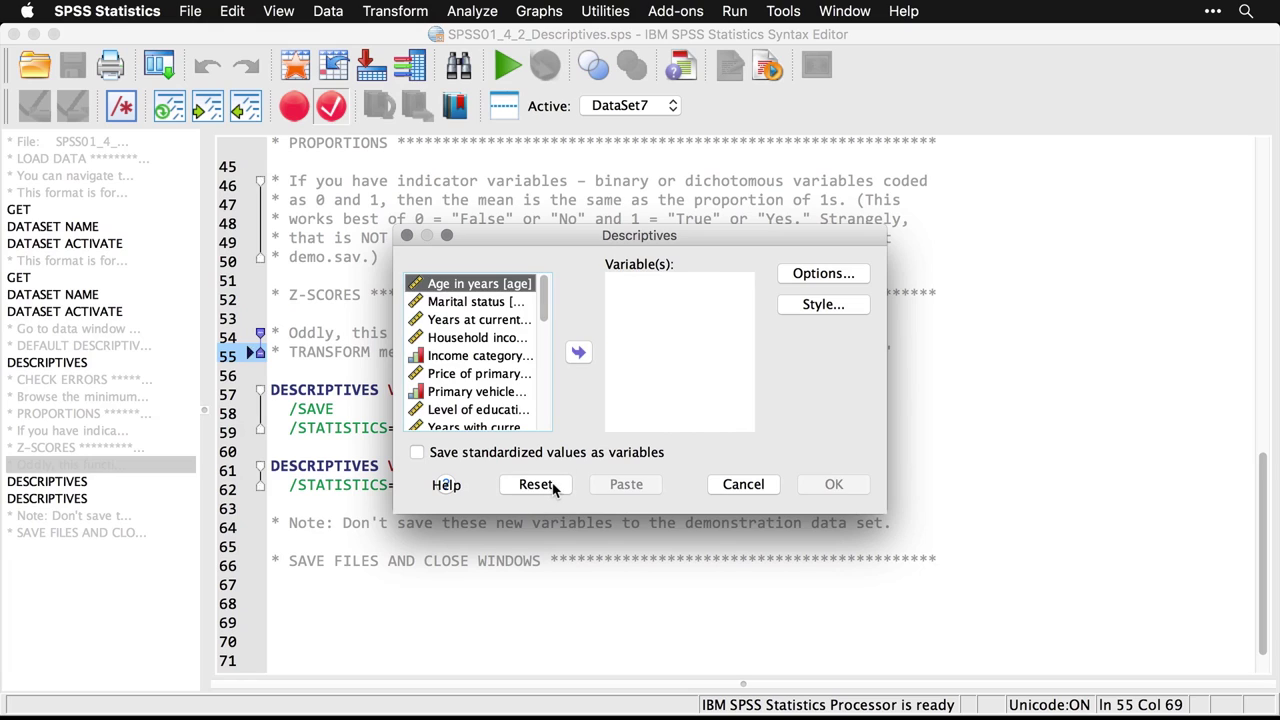
pyautogui.click(579, 353)
pyautogui.click(496, 321)
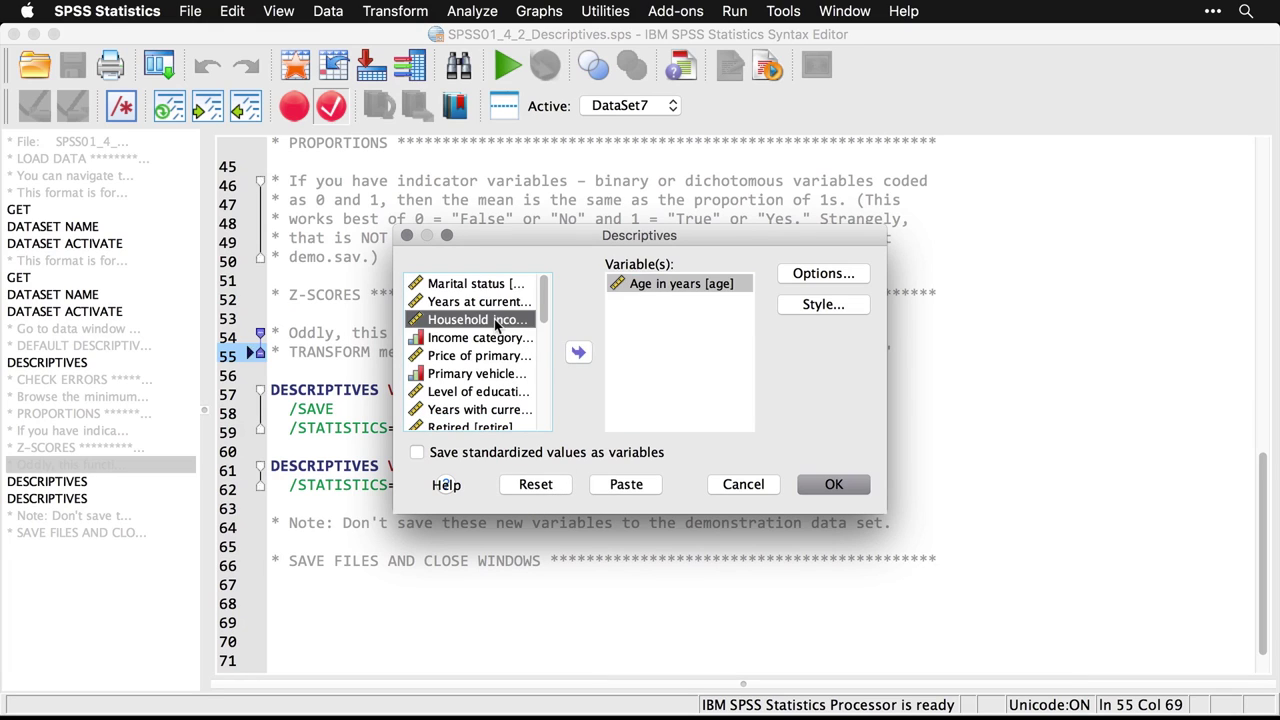
pyautogui.click(579, 354)
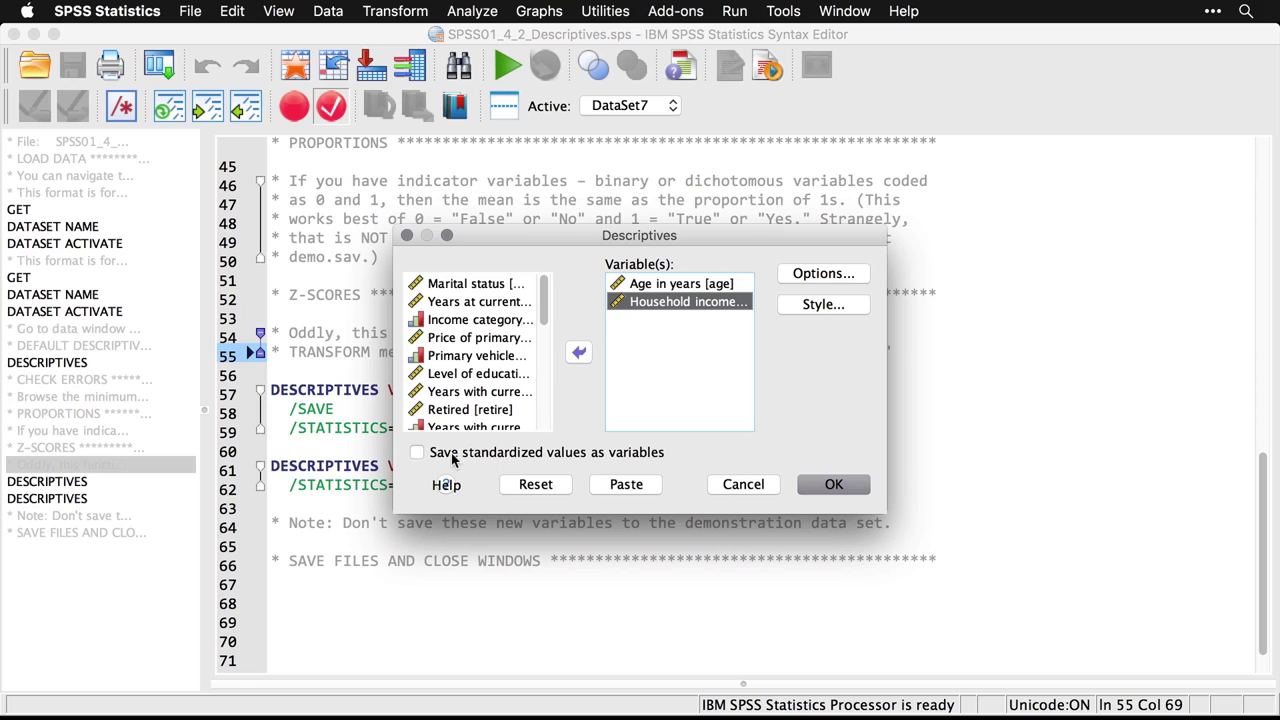
pyautogui.click(417, 453)
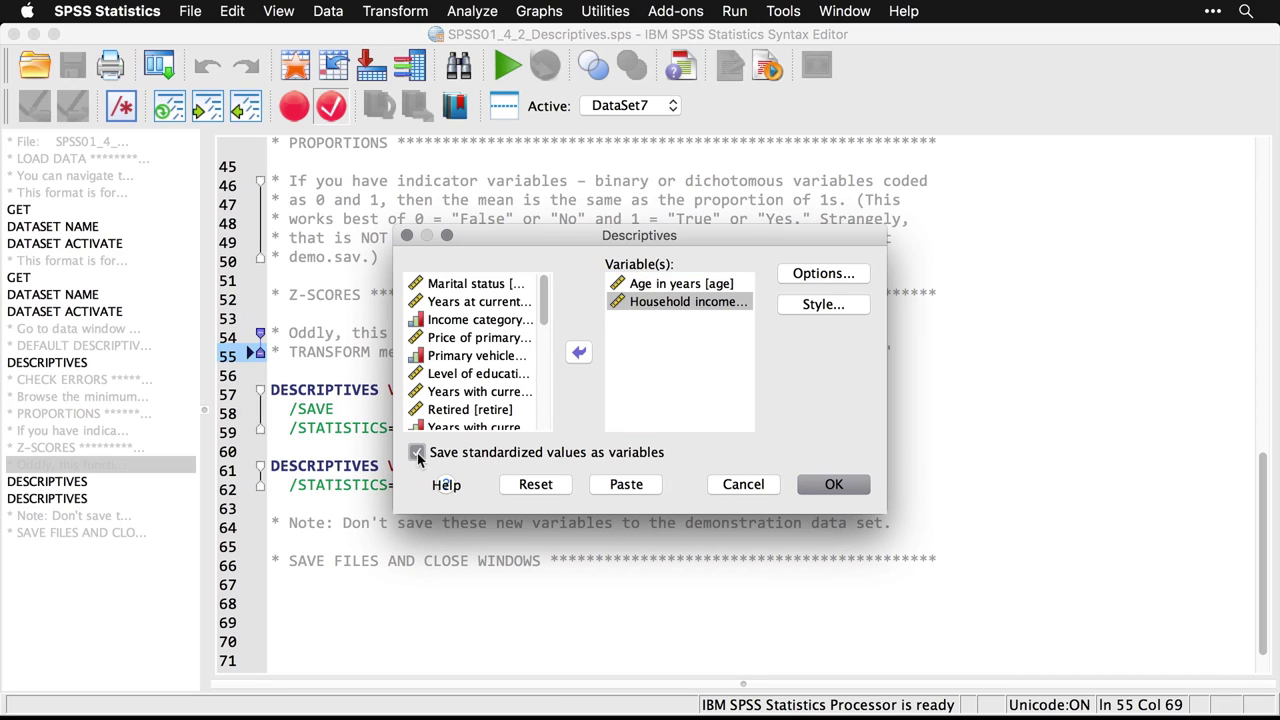
pyautogui.click(836, 488)
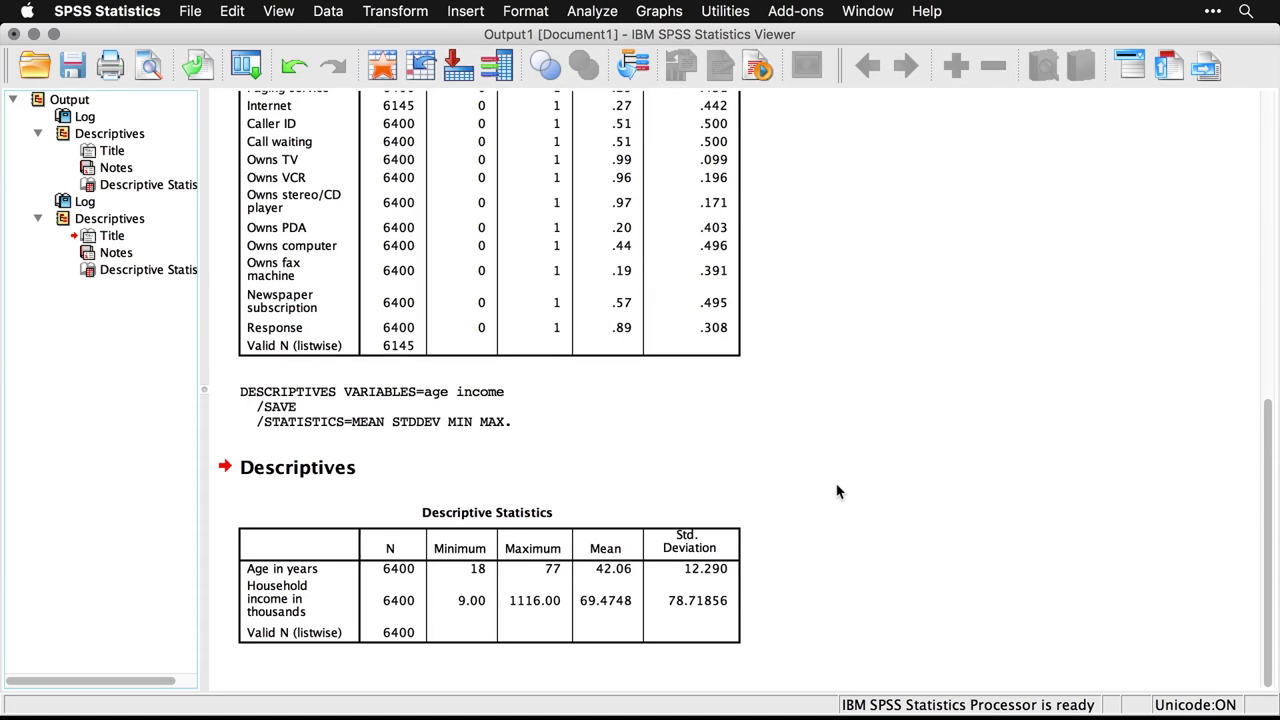
# Step: Switch from the output through the Syntax Editor to the demo.sav Data Editor
pyautogui.press('super+grave')
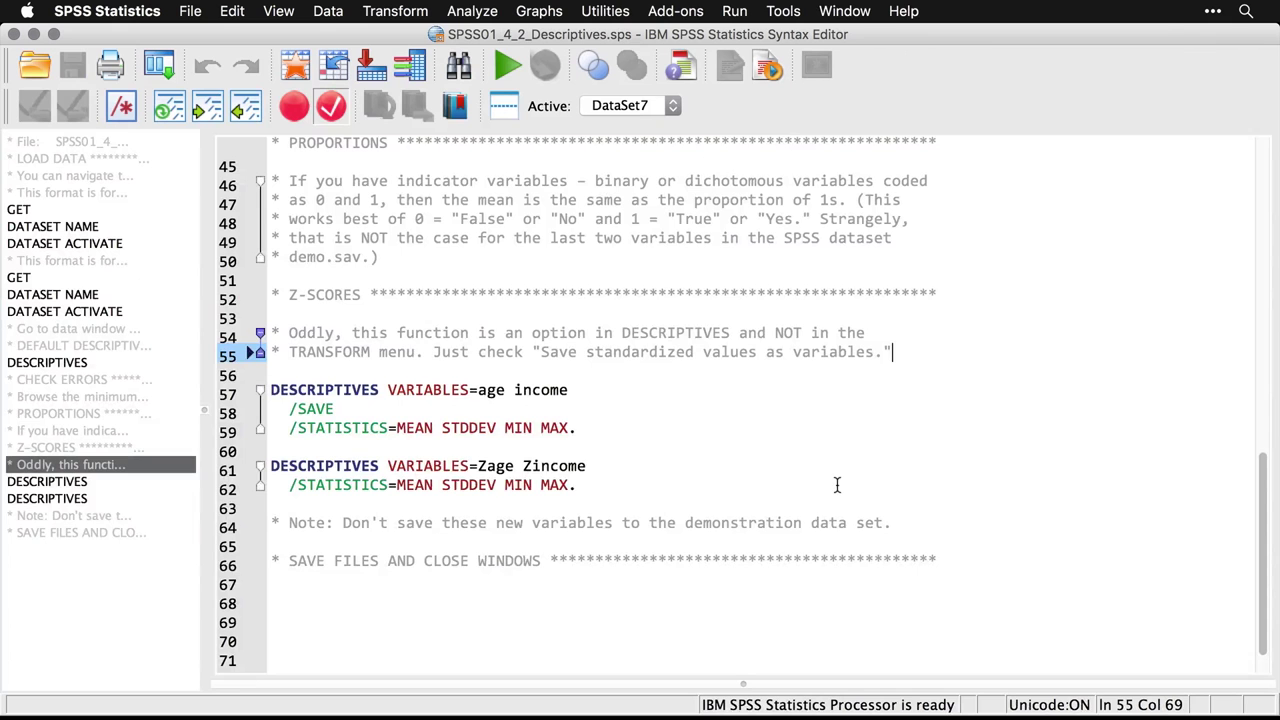
pyautogui.press('super+grave')
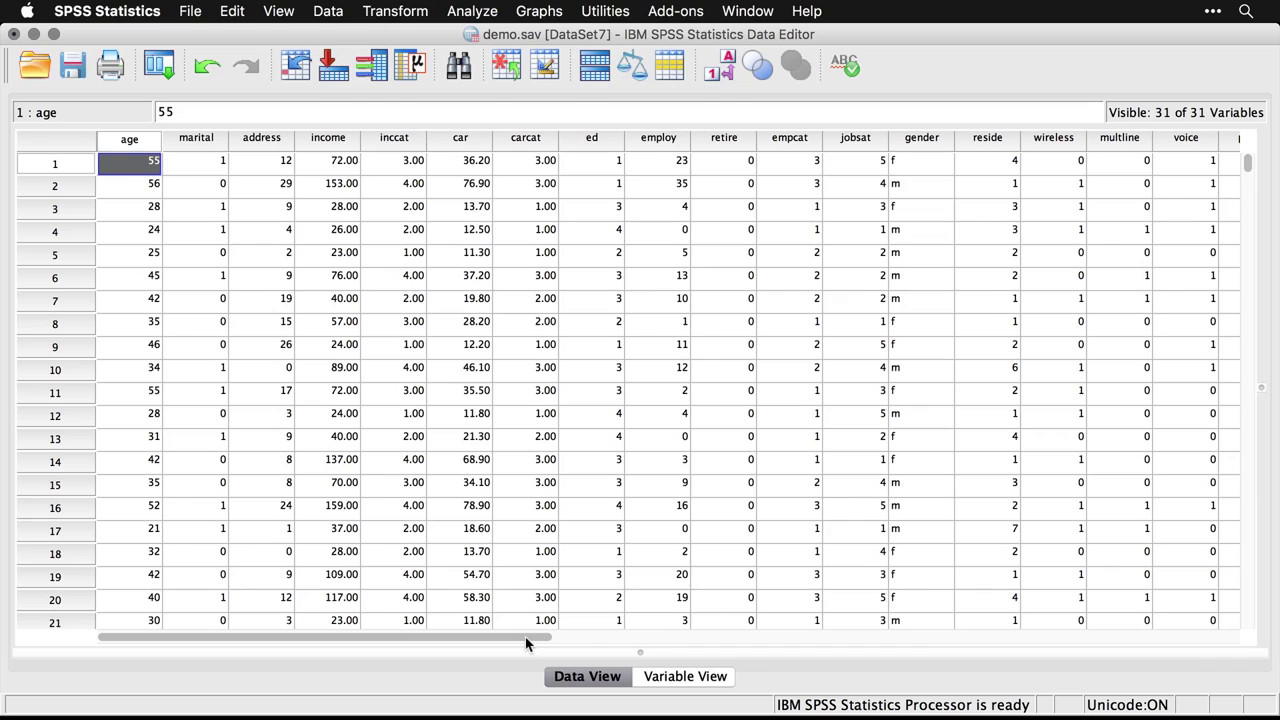
# Step: Scroll right to the new Zage and Zincome columns and down through their values
pyautogui.moveTo(527, 640); pyautogui.dragTo(1050, 647)
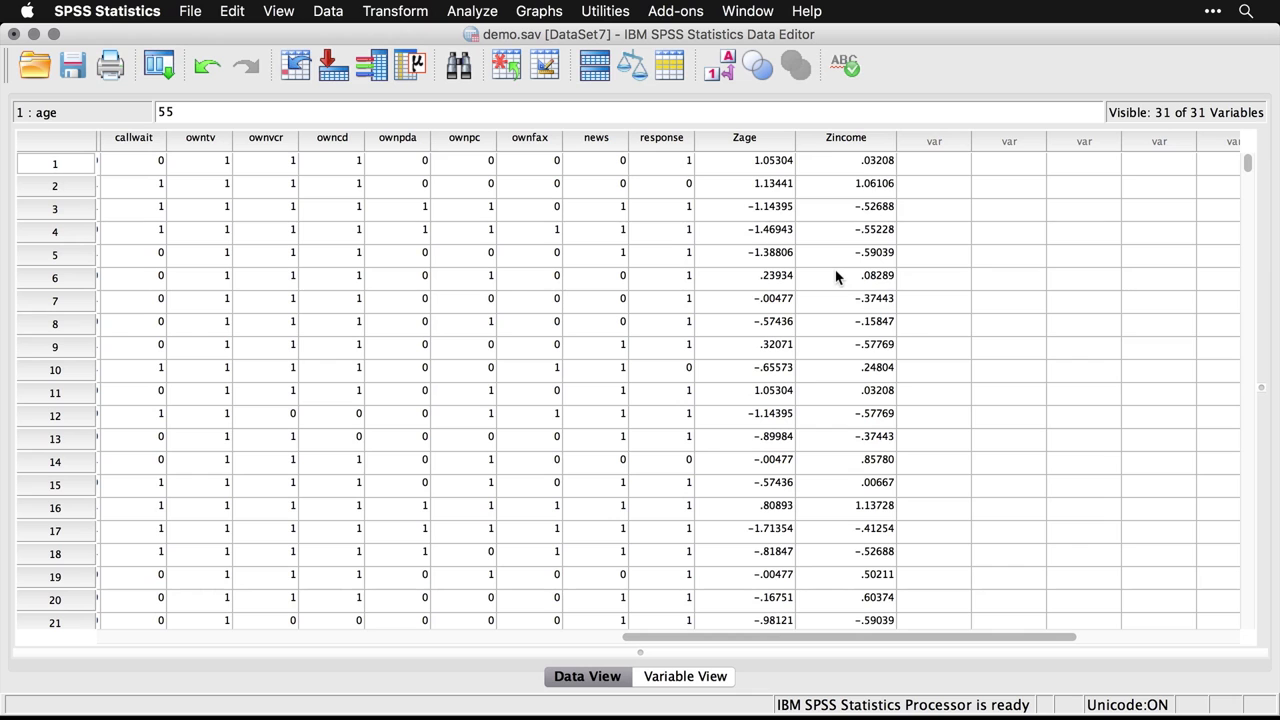
pyautogui.scroll(-12, 837, 277)
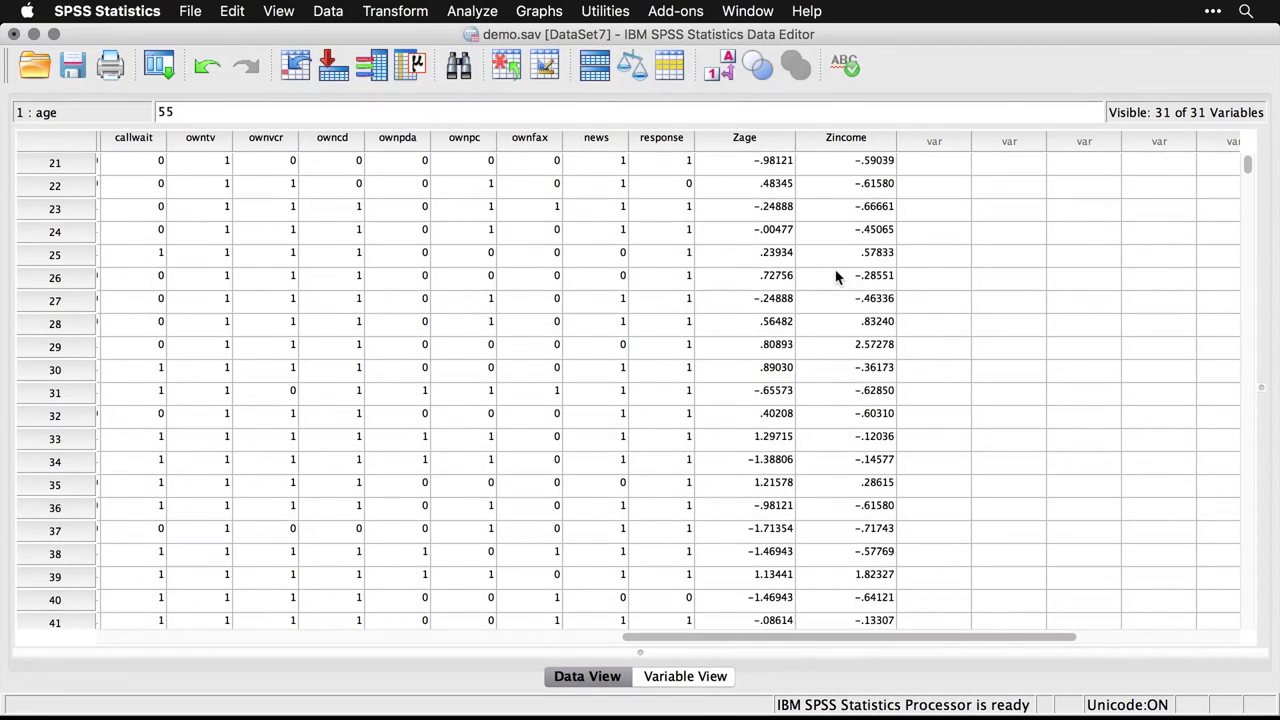
pyautogui.scroll(-2, 837, 277)
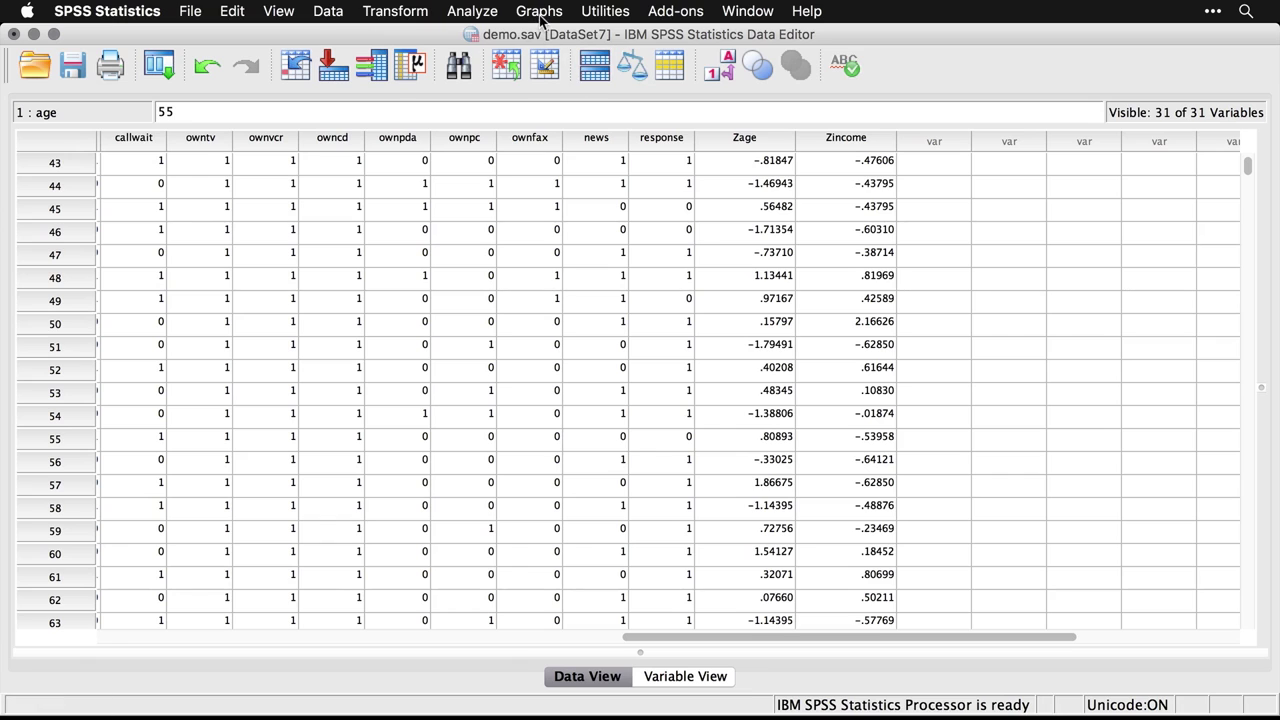
# Step: Reset Descriptives and run it on only the Zage and Zincome z-score variables
pyautogui.click(490, 12)
pyautogui.moveTo(490, 54)
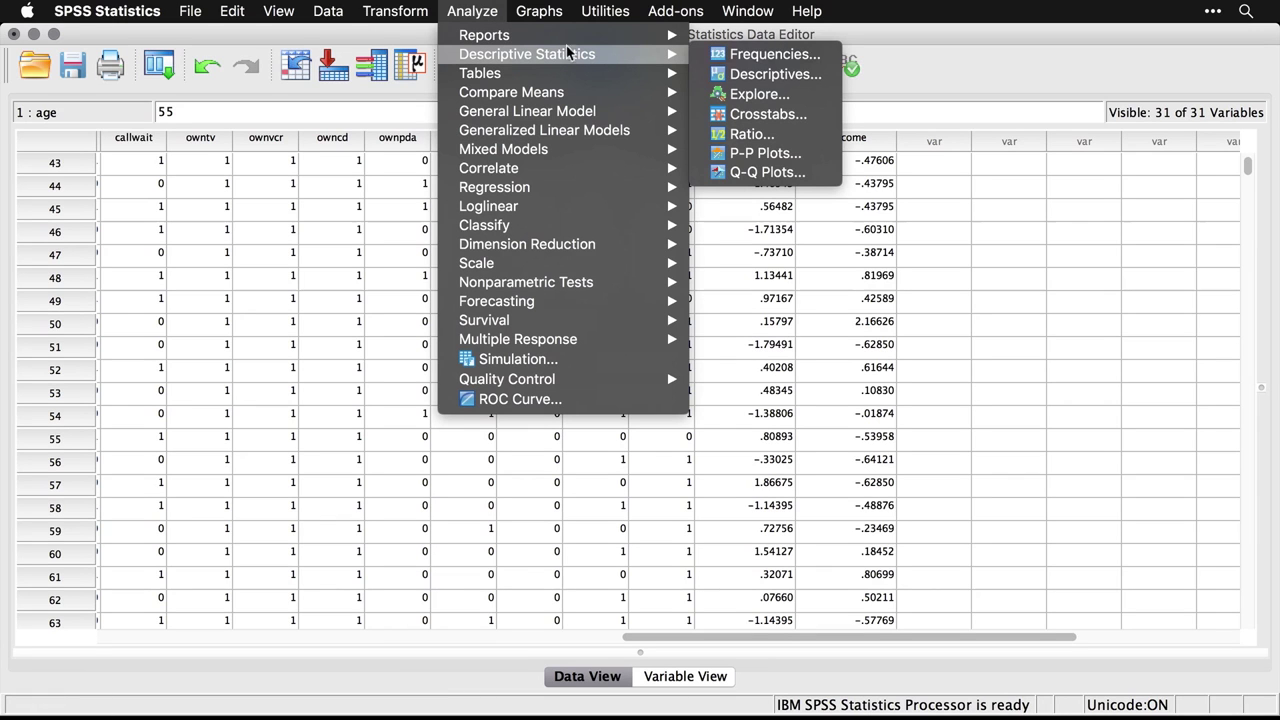
pyautogui.click(820, 77)
pyautogui.click(546, 486)
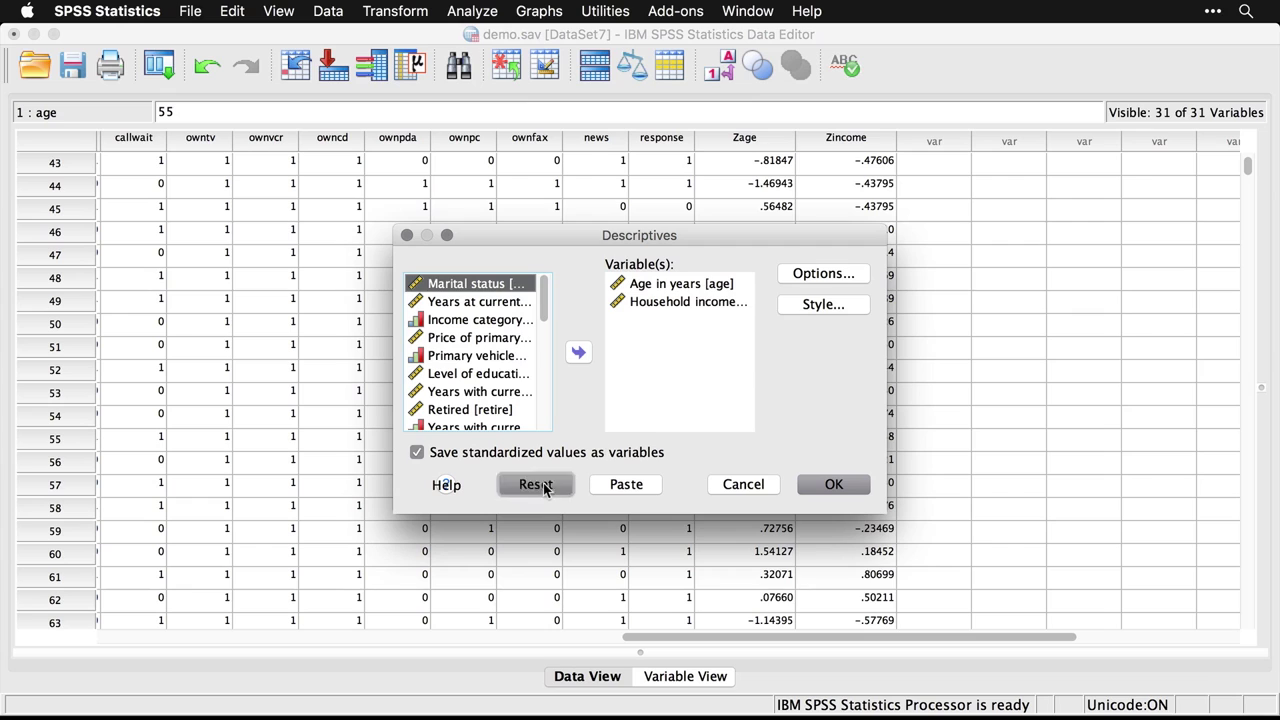
pyautogui.moveTo(546, 302); pyautogui.dragTo(550, 455)
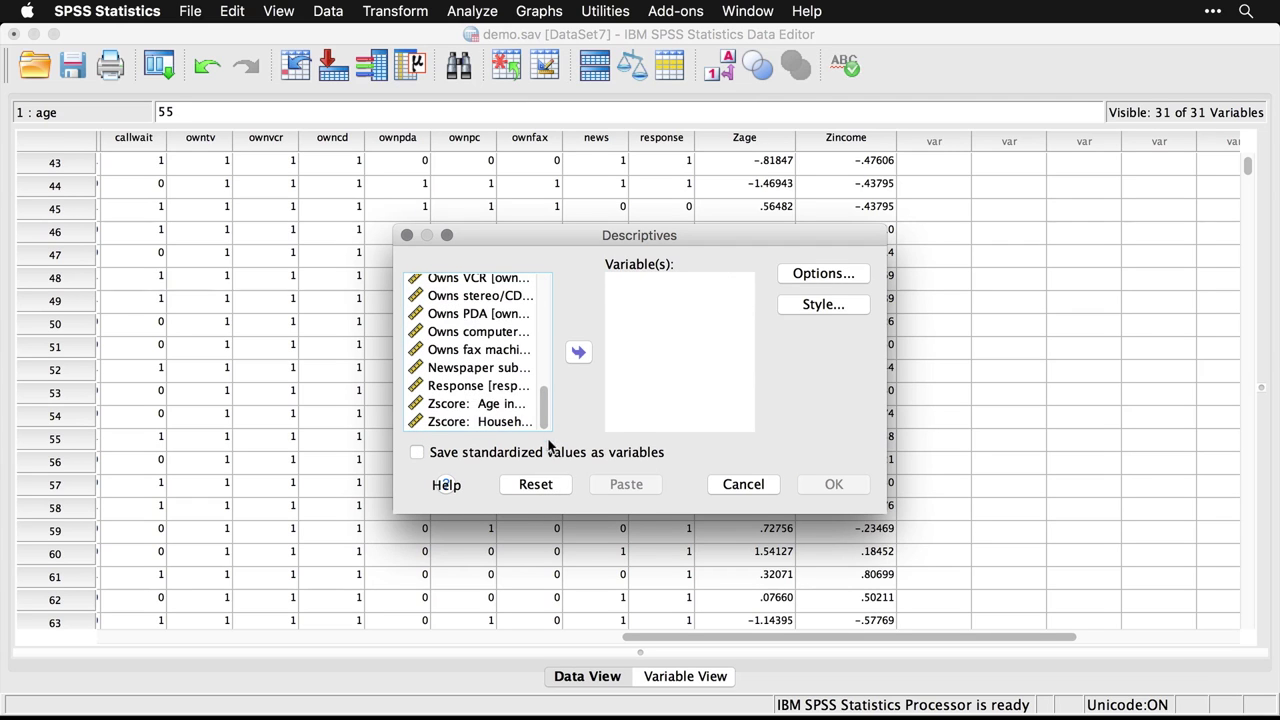
pyautogui.click(481, 405)
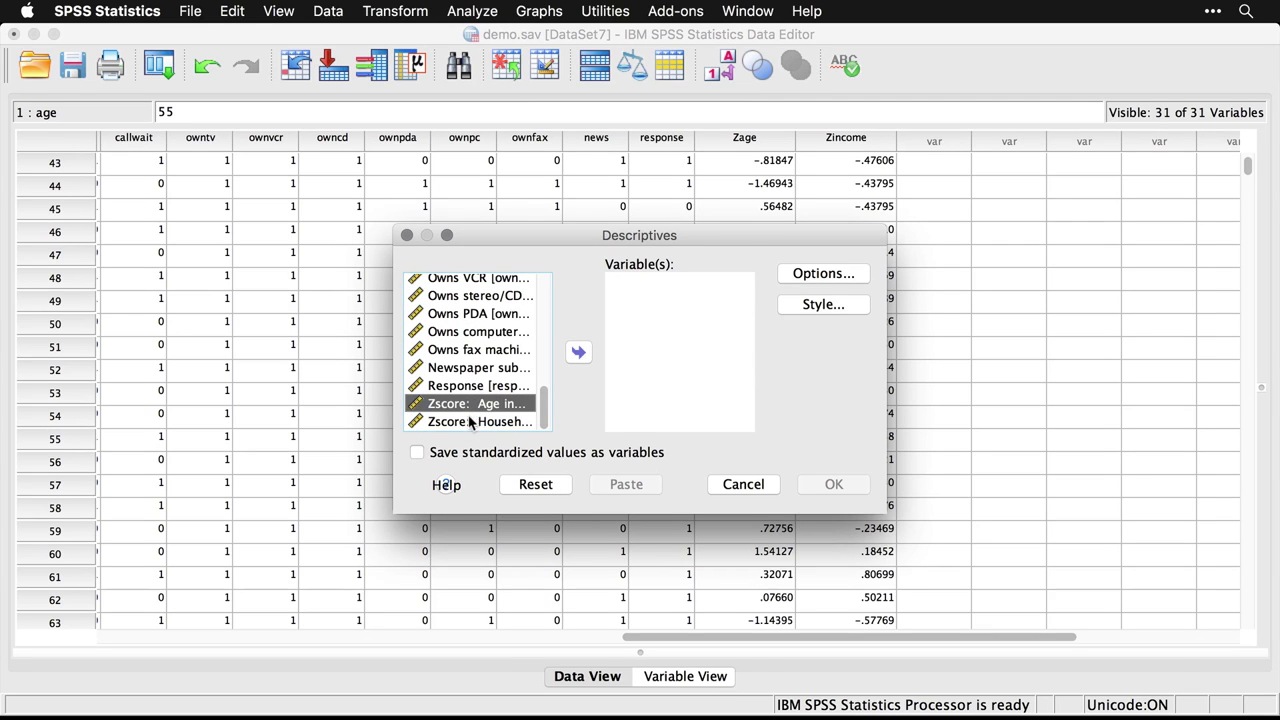
pyautogui.keyDown('shift'); pyautogui.click(465, 421); pyautogui.keyUp('shift')
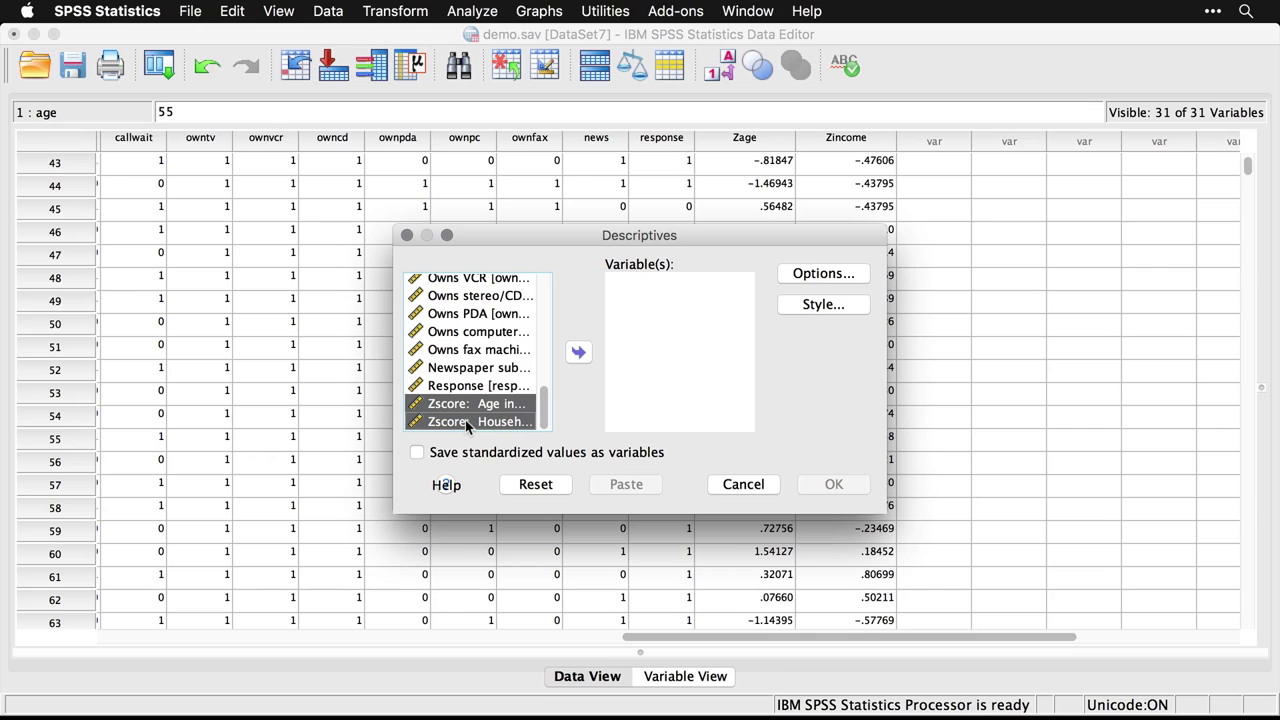
pyautogui.click(579, 353)
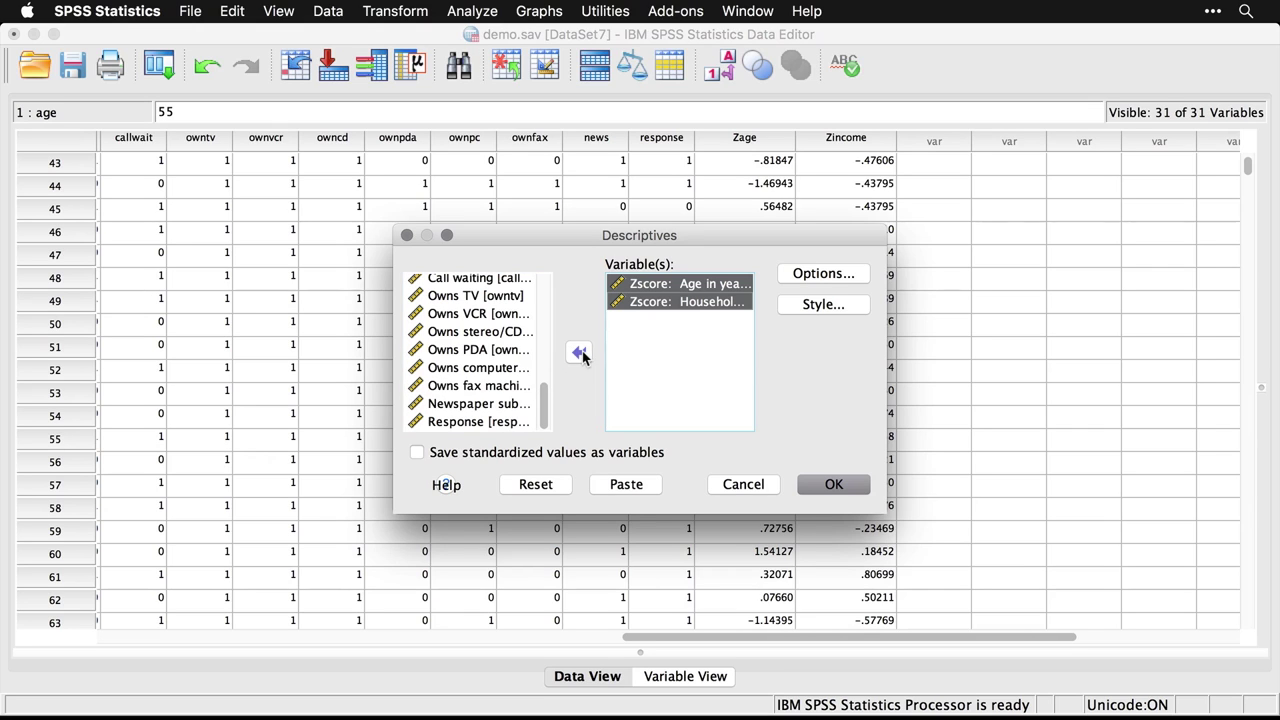
pyautogui.click(832, 486)
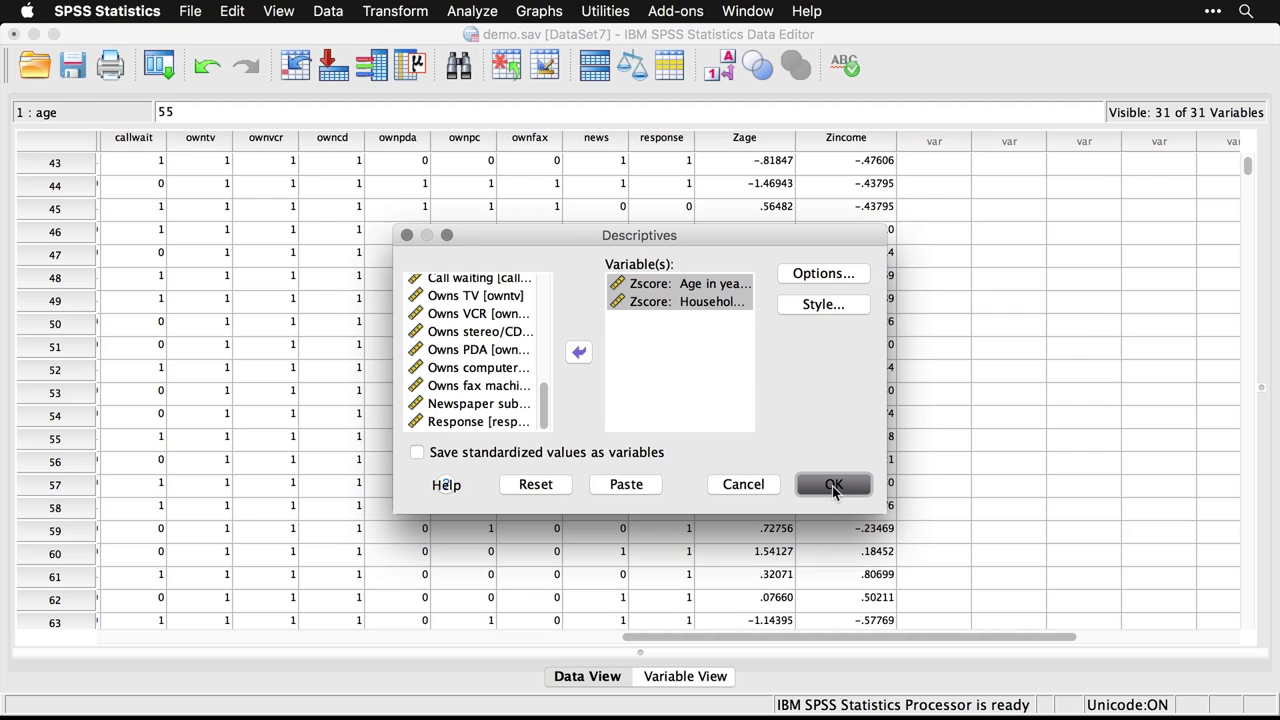